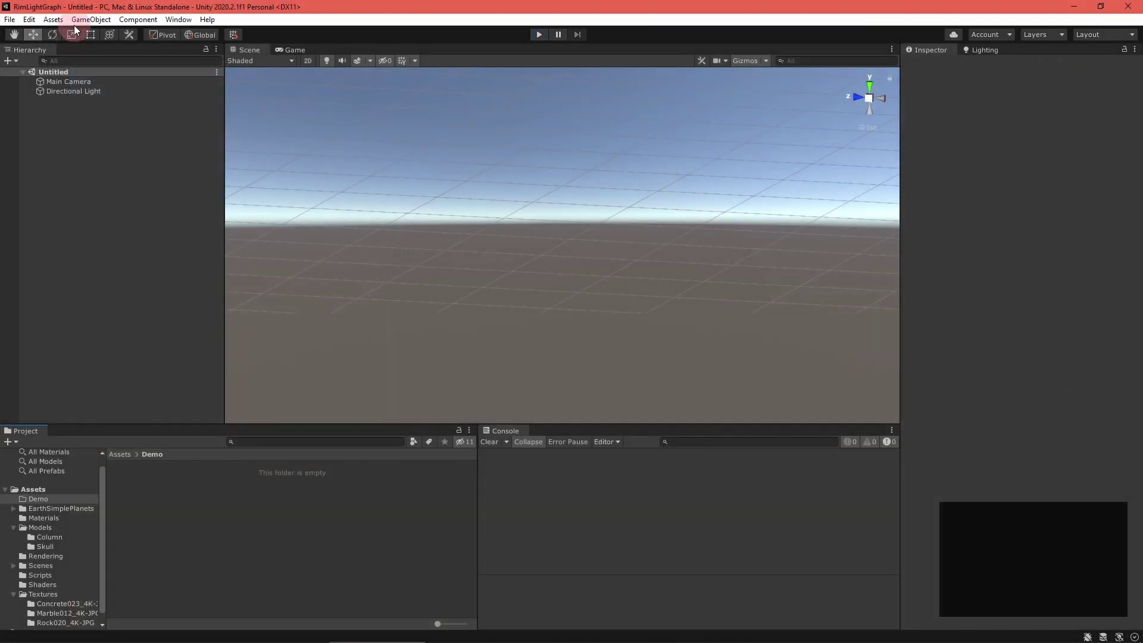
- Confirm the Universal RP package is installed in the Package Manager
click(179, 19)
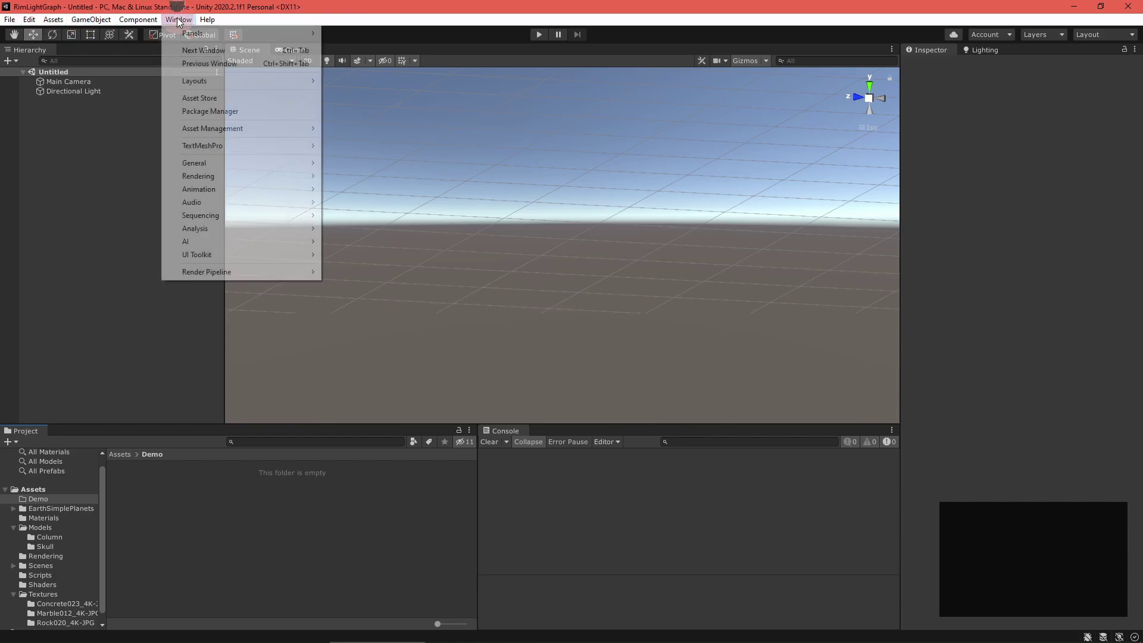
click(213, 112)
drag(603, 200, 602, 429)
click(532, 456)
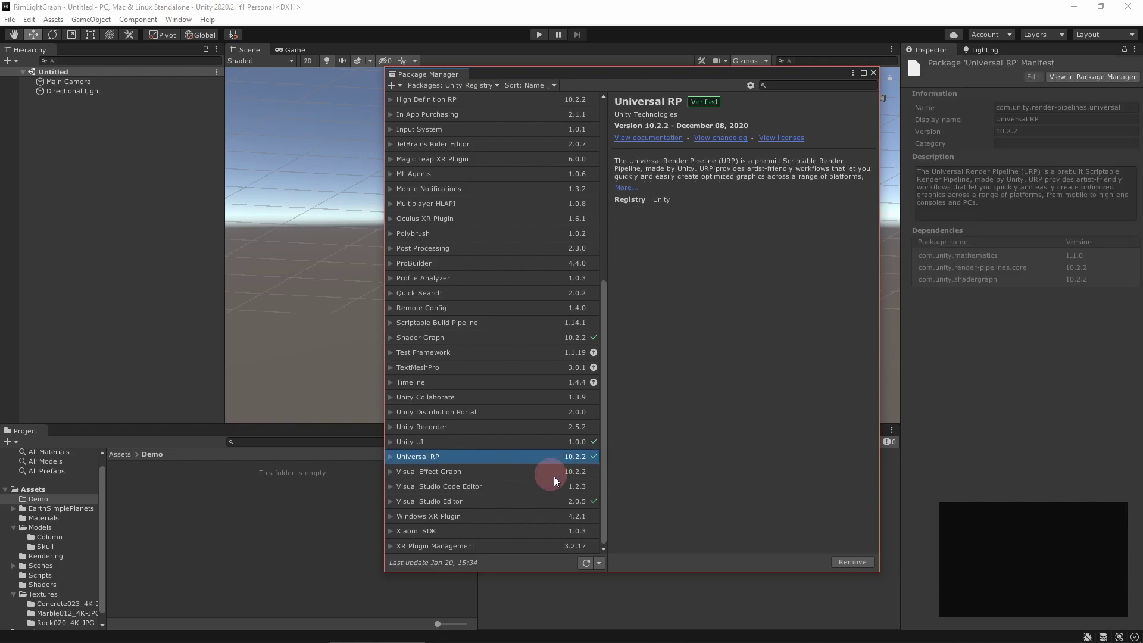
click(873, 73)
- Create a Universal Render Pipeline asset in the Demo folder
right_click(227, 495)
mouse_move(316, 186)
mouse_move(427, 338)
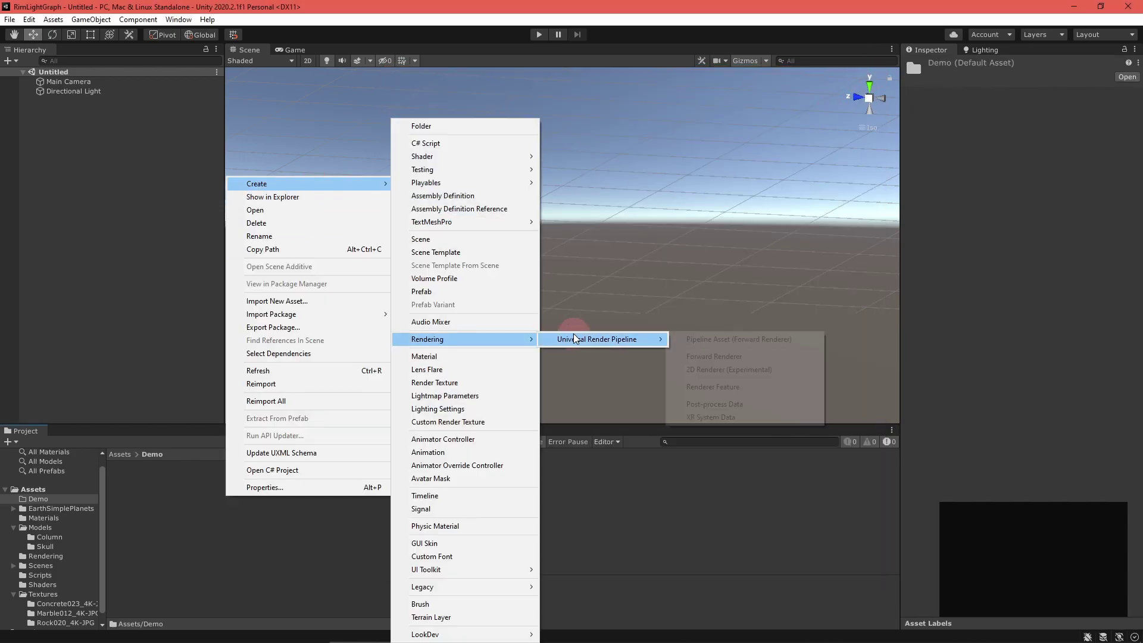
mouse_move(573, 333)
click(714, 334)
click(179, 519)
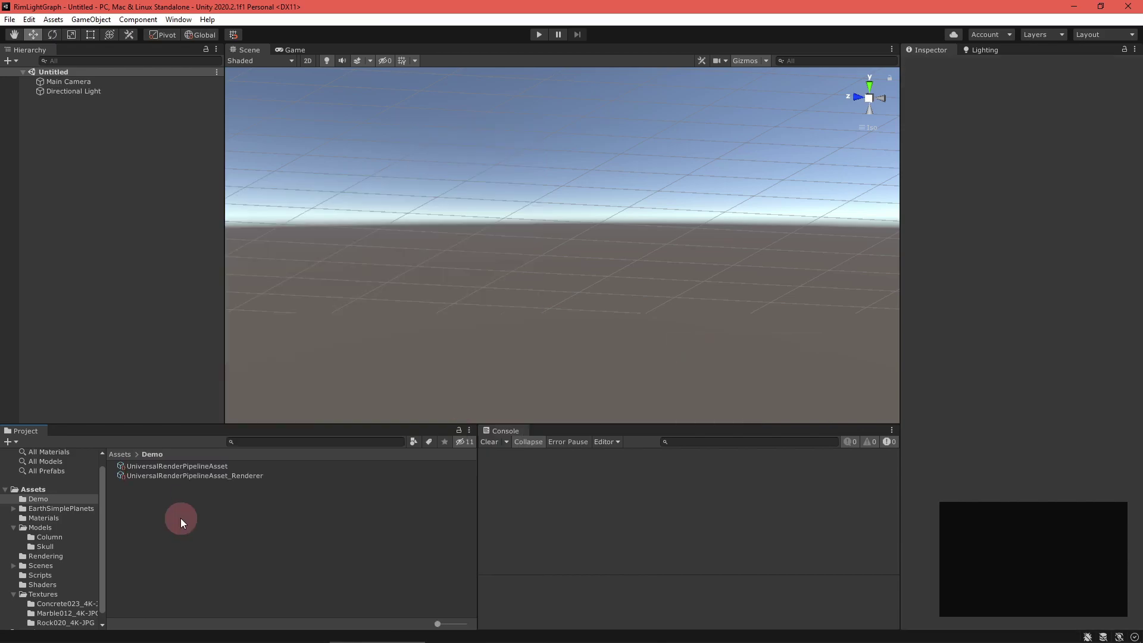
- Assign the new URP asset as the render pipeline in Project Settings > Graphics
click(29, 19)
click(87, 363)
click(1001, 182)
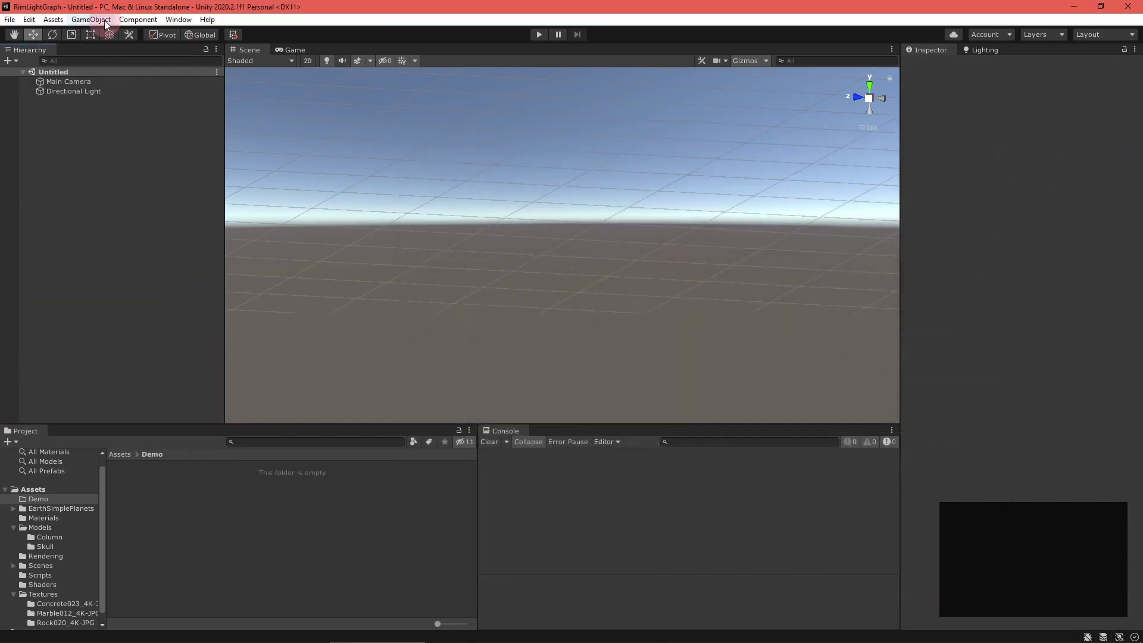
- Add a Sphere to the scene and frame it in the Scene view
click(90, 19)
mouse_move(225, 78)
click(288, 86)
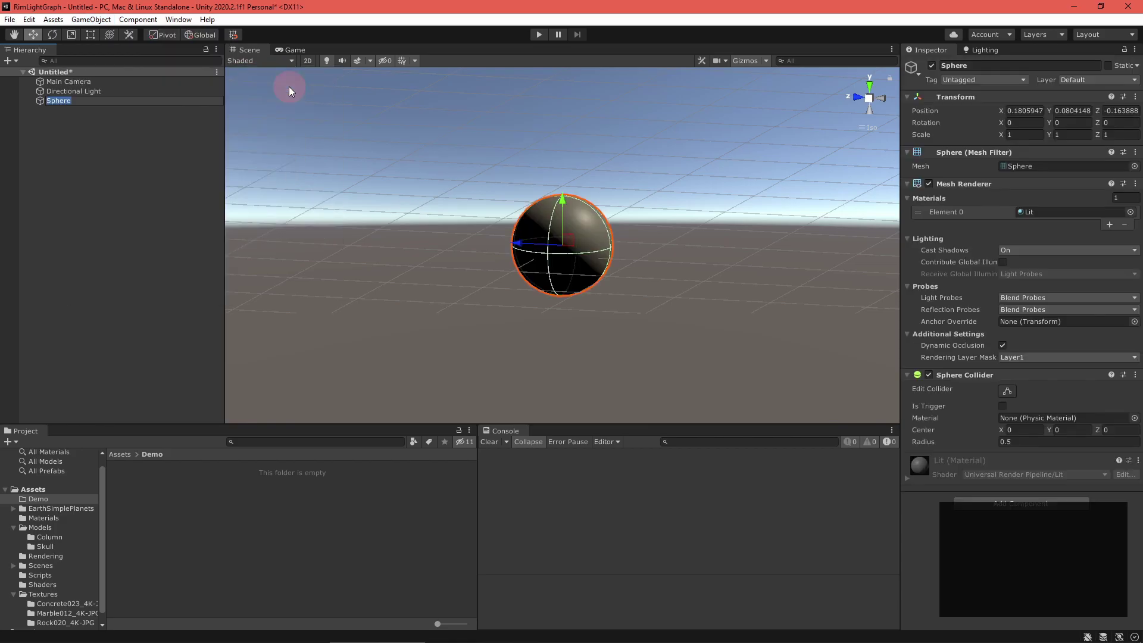
double_click(91, 101)
alt+drag(709, 216, 416, 357)
- Create a Lit Shader Graph named 'RimLight' in Demo and open it in the editor
right_click(273, 487)
mouse_move(368, 183)
mouse_move(552, 156)
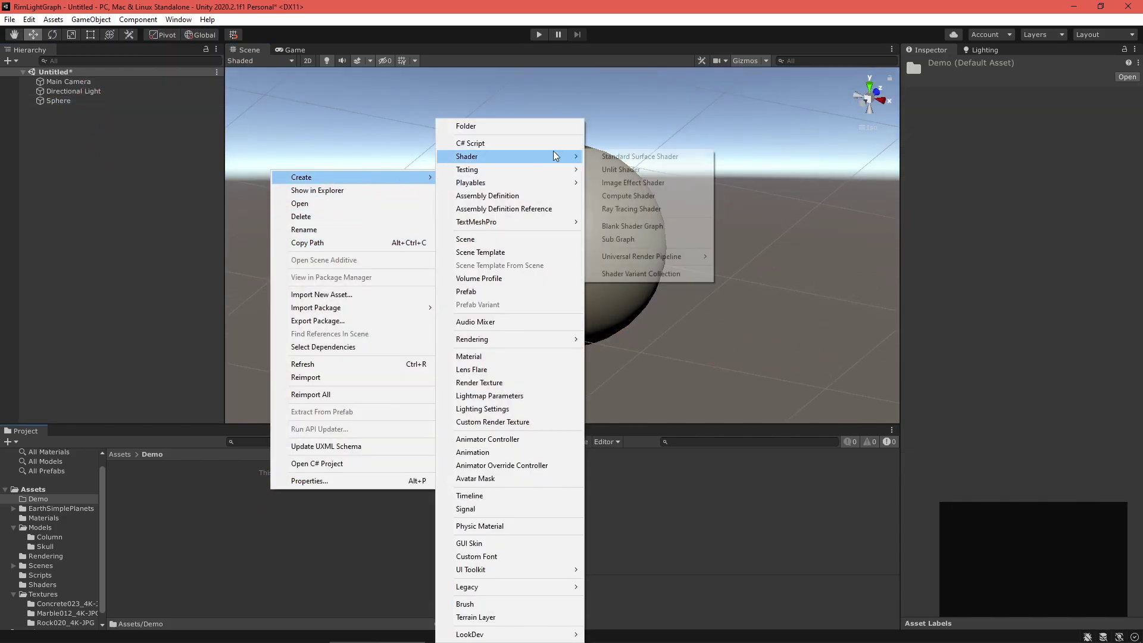
mouse_move(702, 258)
click(759, 259)
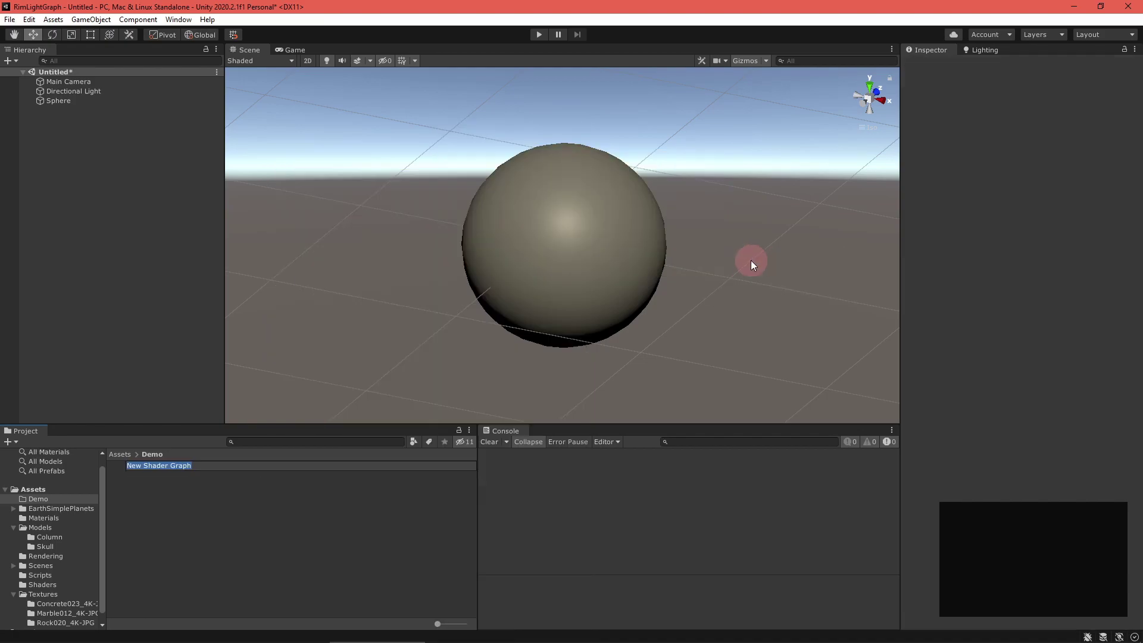
text(RimLight)
key(Return)
double_click(218, 469)
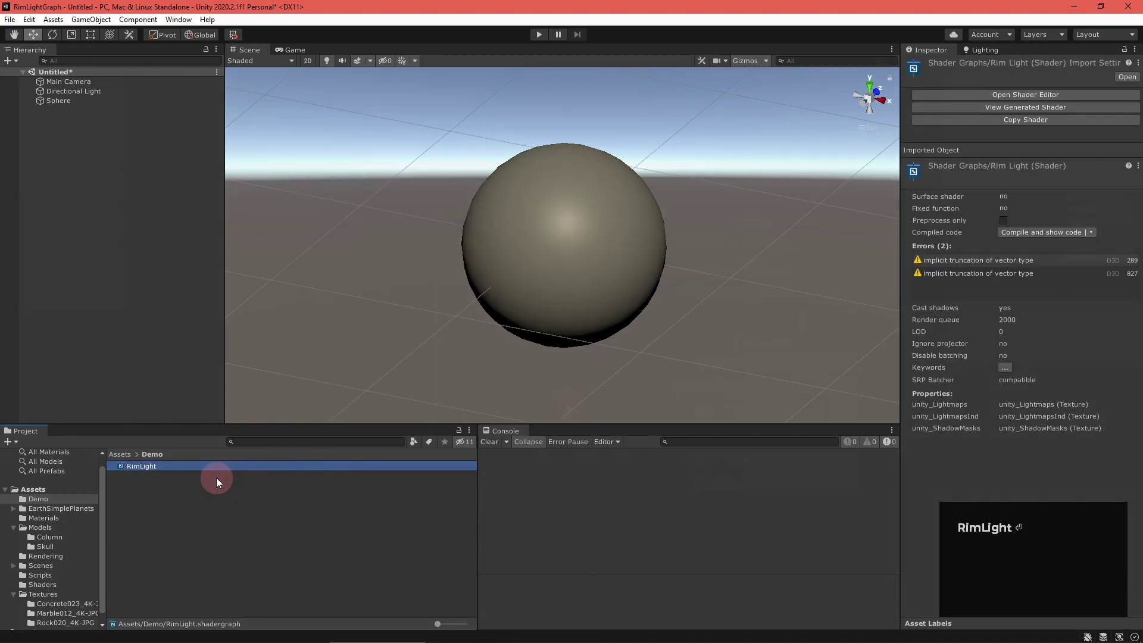
- Add View Direction and Normal Vector nodes, stacked on the left of the graph
right_click(312, 246)
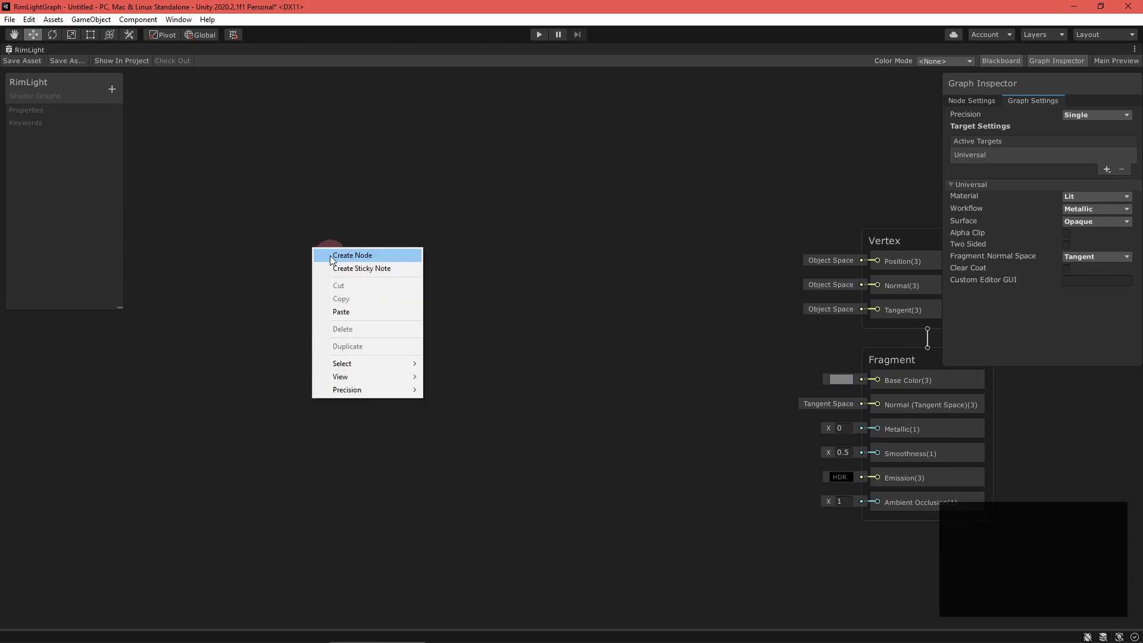
click(331, 255)
text(view)
key(Return)
drag(356, 276, 250, 198)
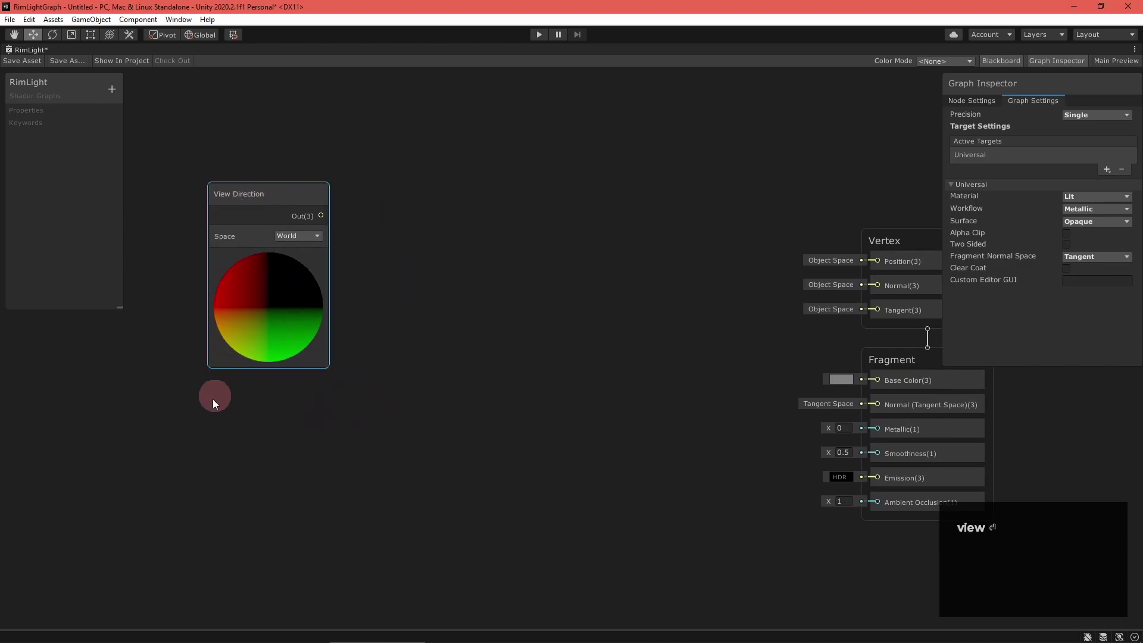
right_click(186, 433)
click(205, 442)
text(normal ve)
click(269, 550)
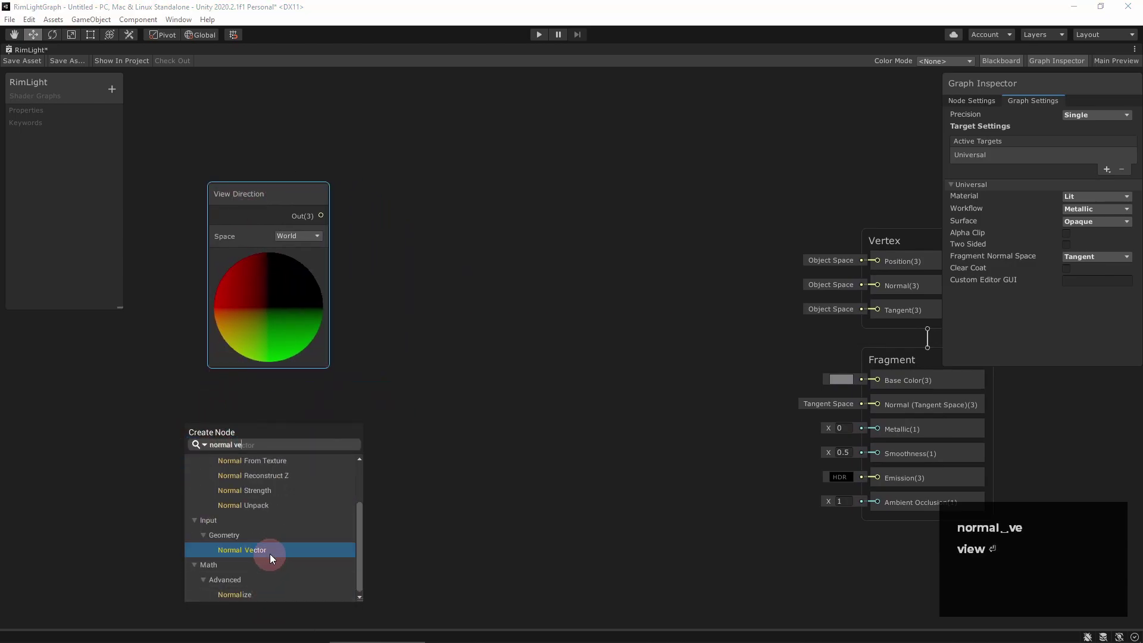
drag(237, 459, 259, 395)
middle_drag(81, 351, 372, 316)
mouse_move(372, 316)
mouse_down()
mouse_move(531, 391)
mouse_move(369, 338)
mouse_up()
- Add a Dot Product with View Direction into A and Normal Vector into B
right_click(430, 289)
click(448, 298)
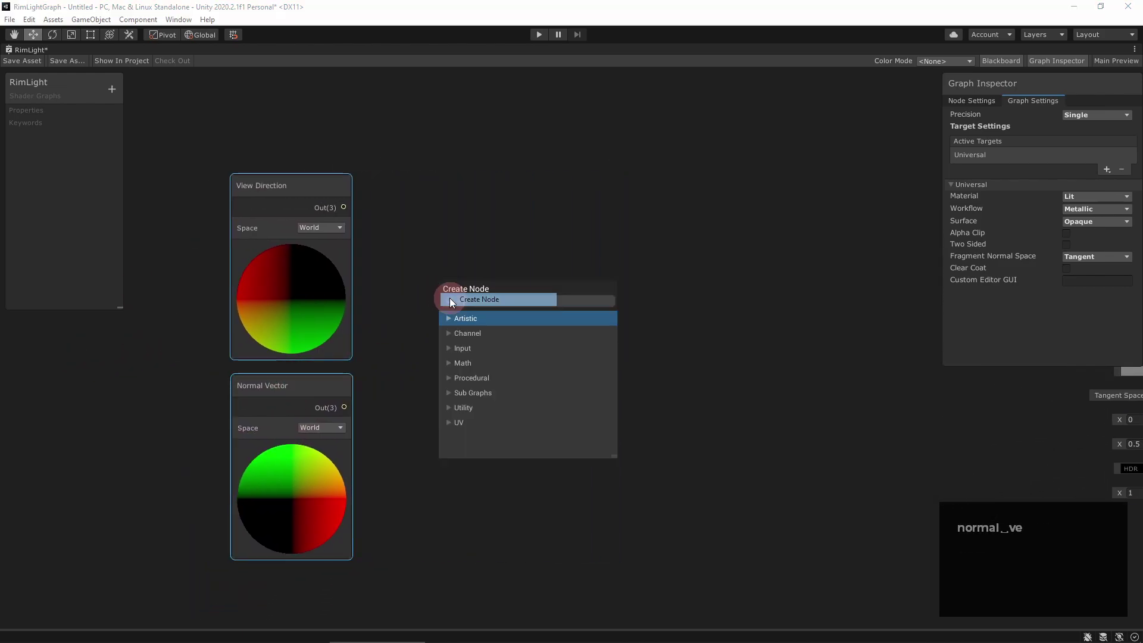
text(dot)
key(Return)
drag(343, 207, 449, 337)
drag(345, 407, 448, 351)
drag(483, 316, 448, 320)
- Add Saturate and One Minus nodes after the Dot Product, feeding Saturate into One Minus
right_click(544, 306)
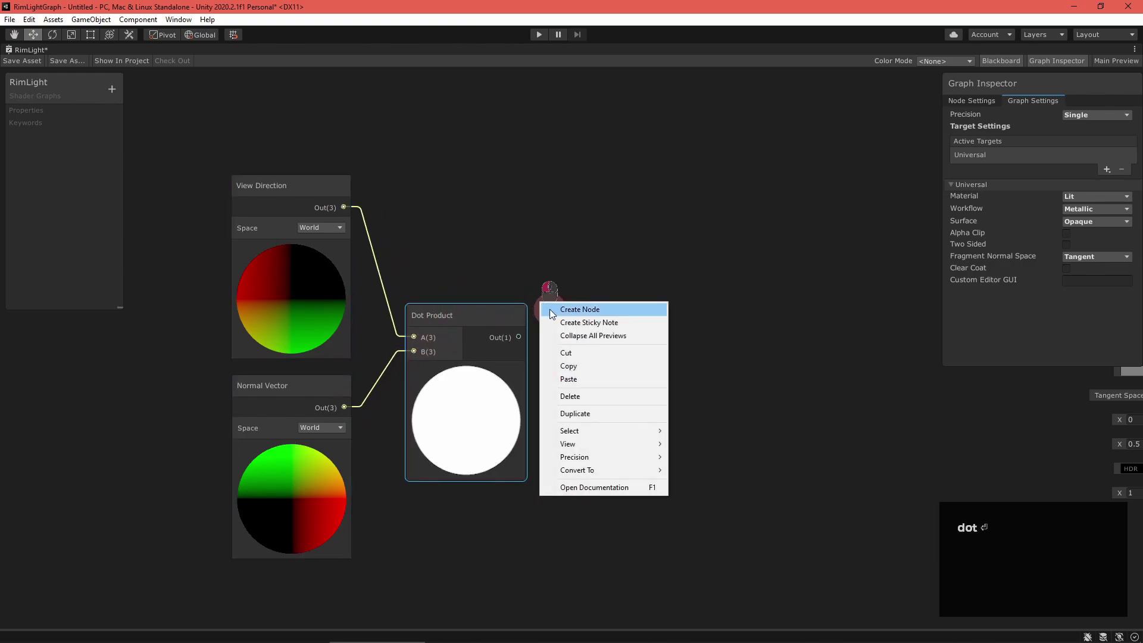
click(565, 309)
text(saturat)
key(Return)
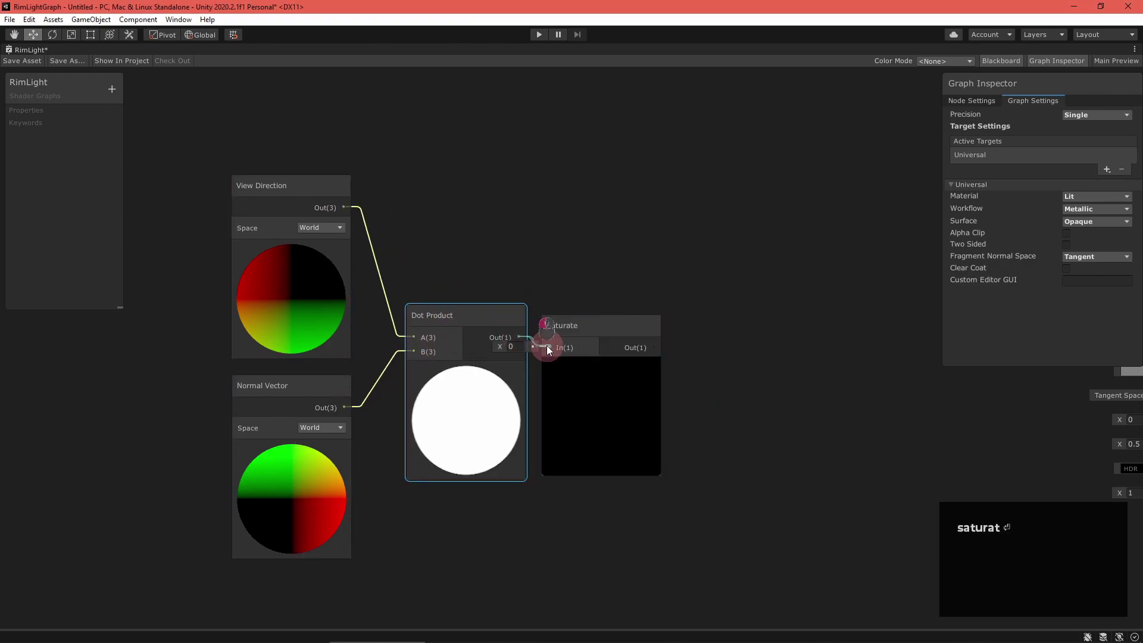
middle_drag(694, 275, 540, 271)
right_click(542, 274)
click(561, 278)
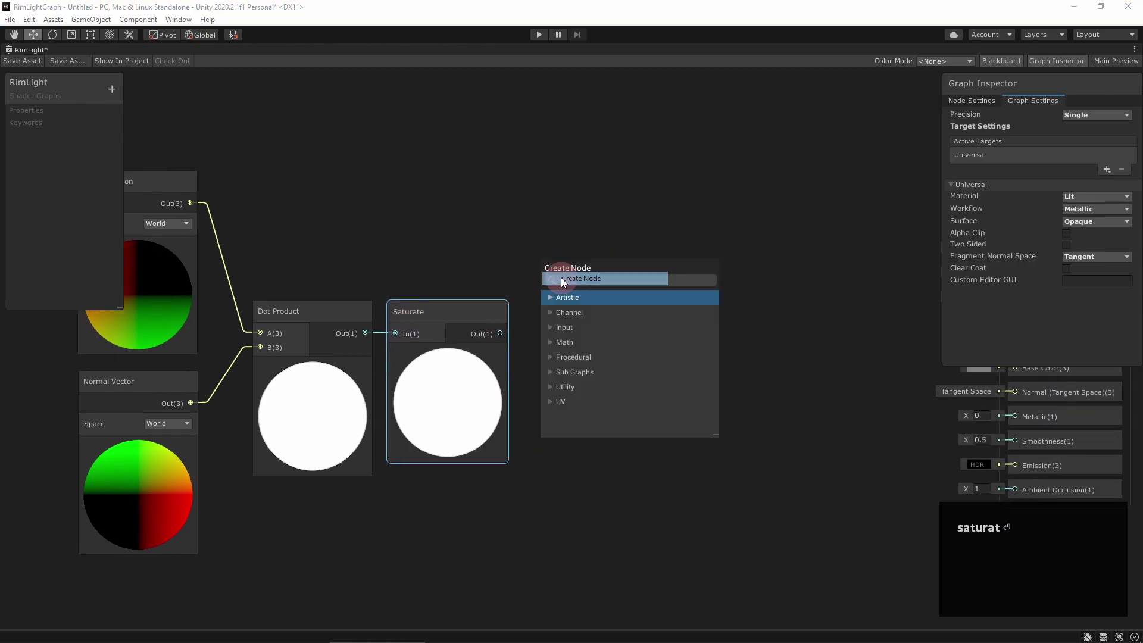
text(one mi)
key(Return)
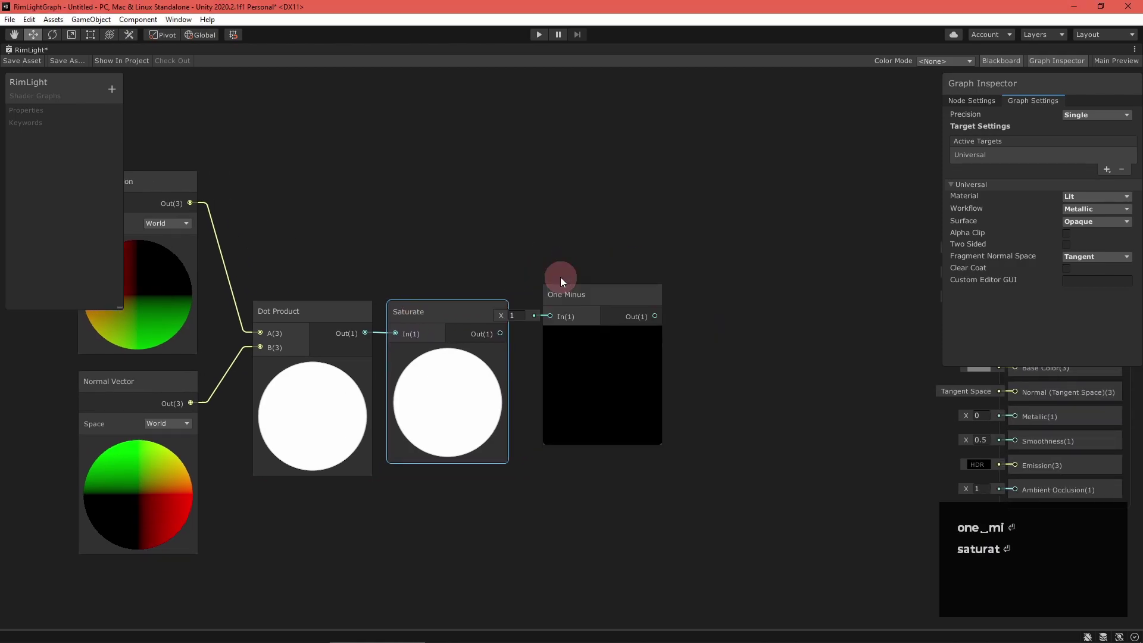
drag(499, 333, 567, 312)
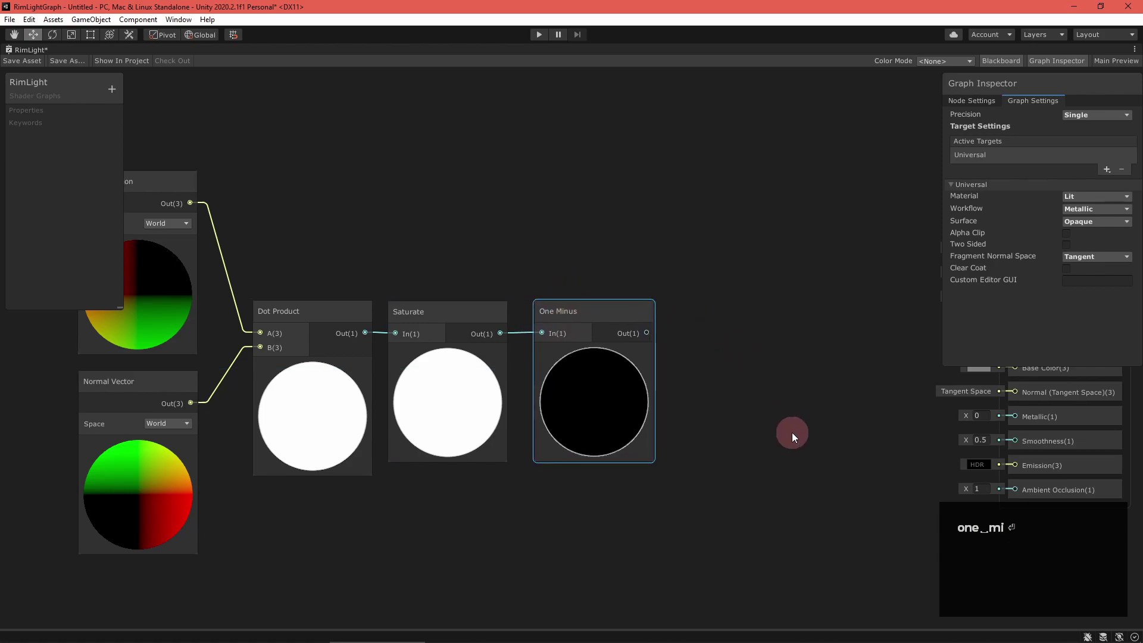
middle_drag(332, 597, 615, 381)
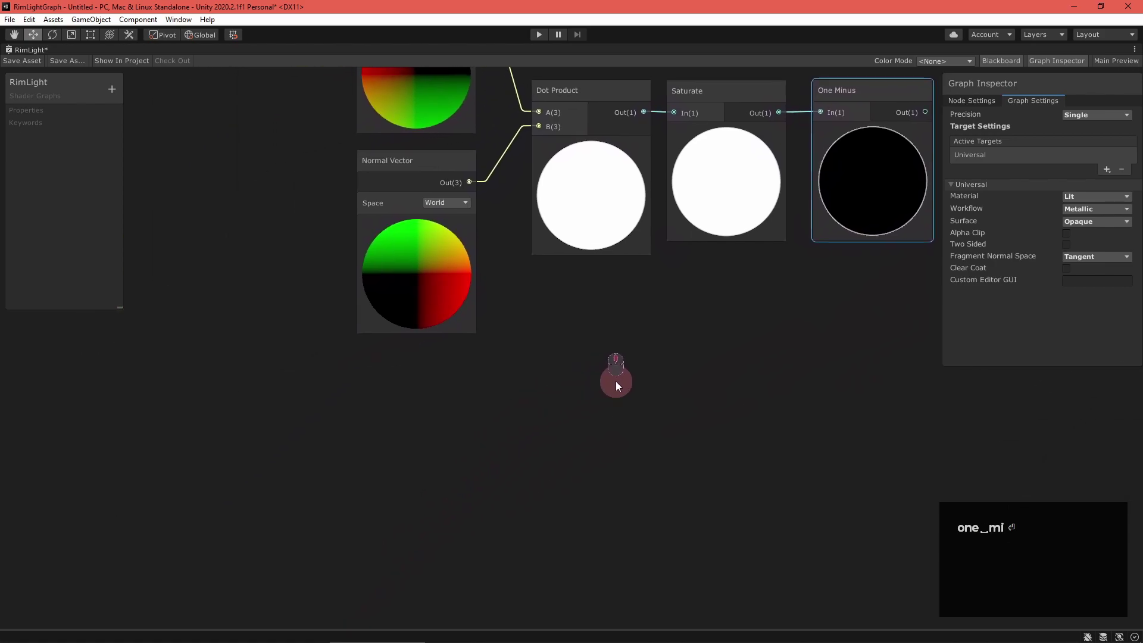
click(433, 463)
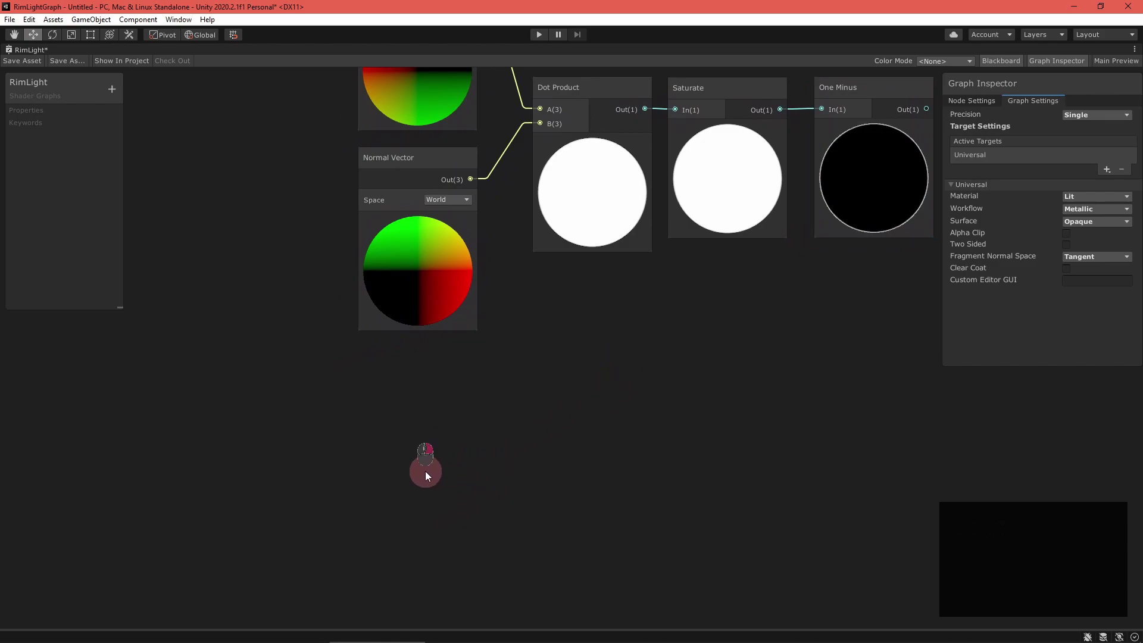
- Add a Custom Function node below Normal Vector
right_click(425, 470)
click(448, 474)
text(custo)
key(Return)
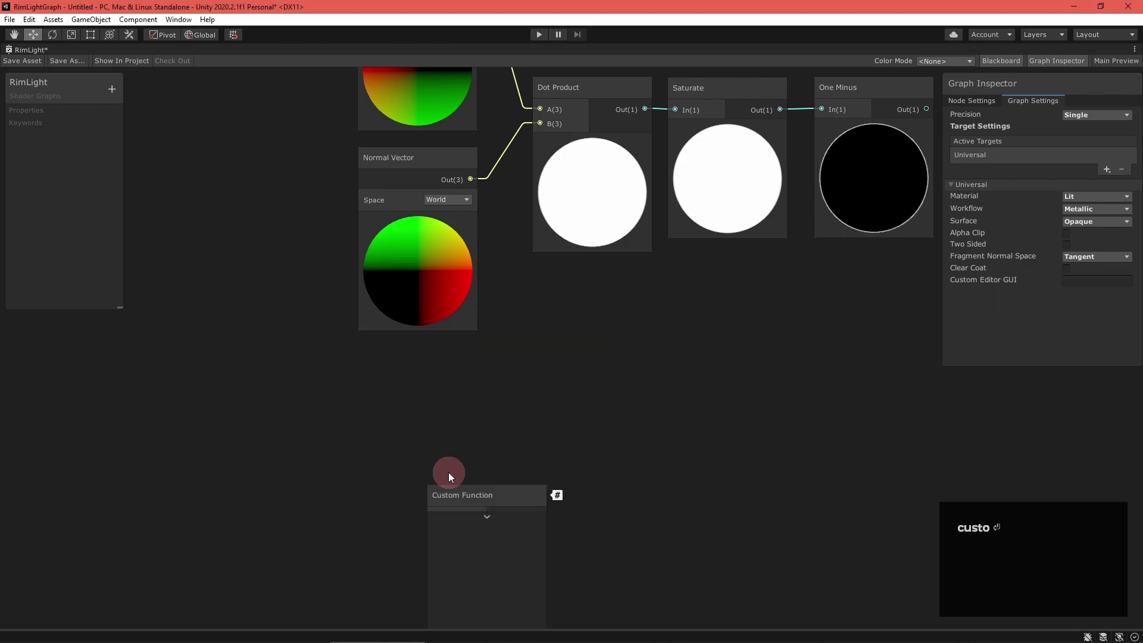
drag(481, 502, 410, 364)
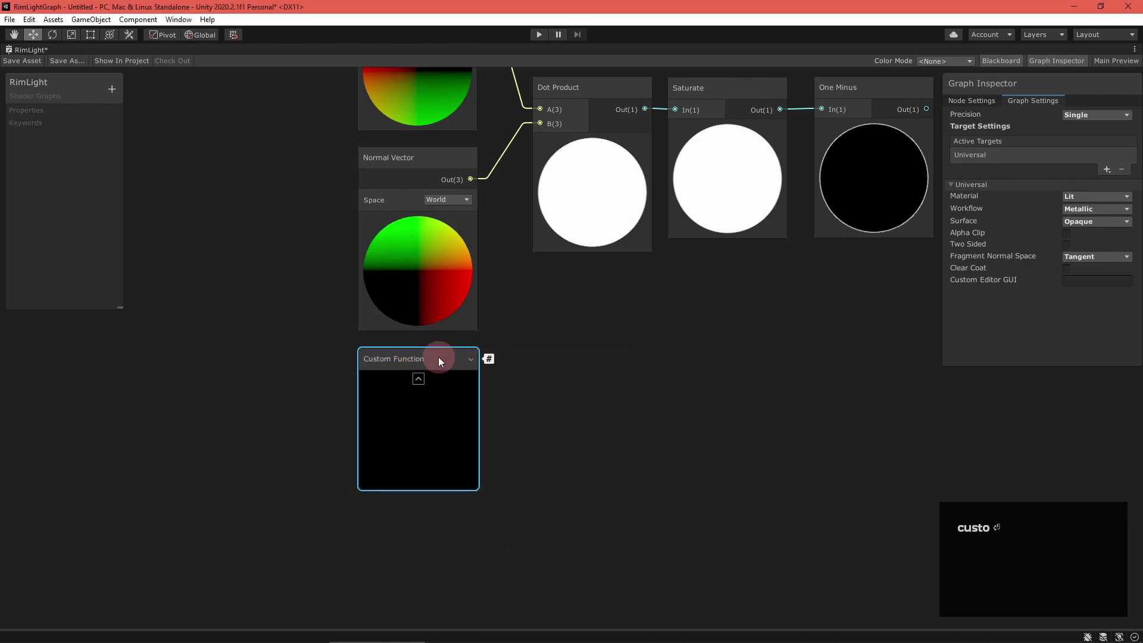
- Give the Custom Function a Vector 3 output named MainLightDirection
click(980, 102)
drag(945, 365, 753, 451)
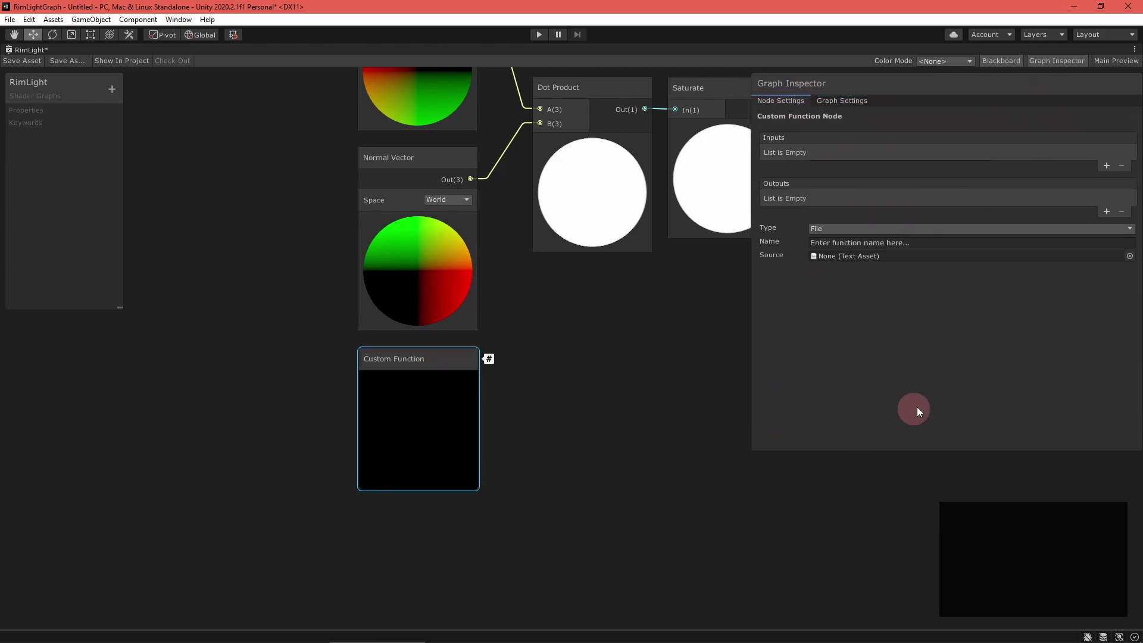
click(1107, 211)
click(893, 198)
text(MainLig)
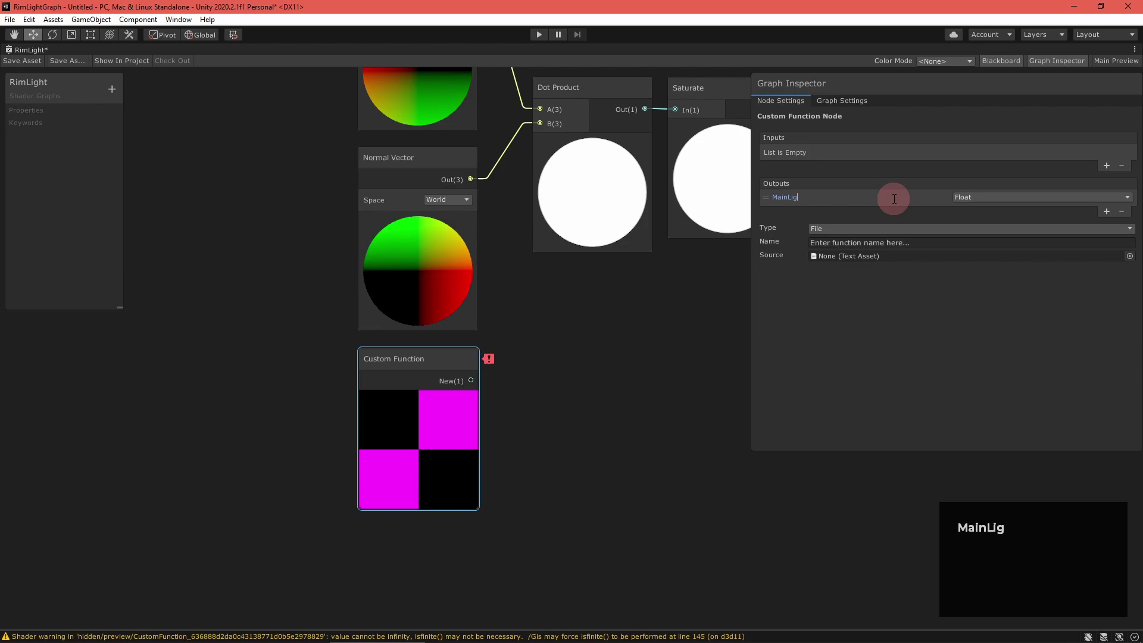
text(htDirection)
key(Return)
click(956, 197)
click(1009, 338)
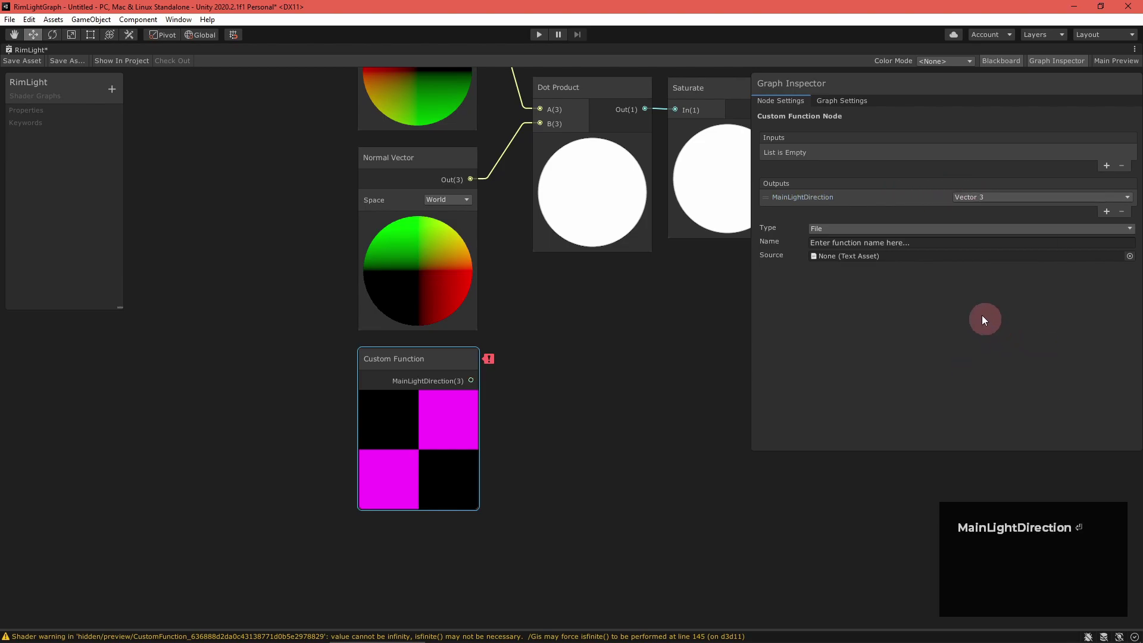
- Make it an inline String function GetMainLightDirection with body 'MainLightDirection = GetMainLight().direction;'
click(940, 230)
click(860, 252)
click(870, 244)
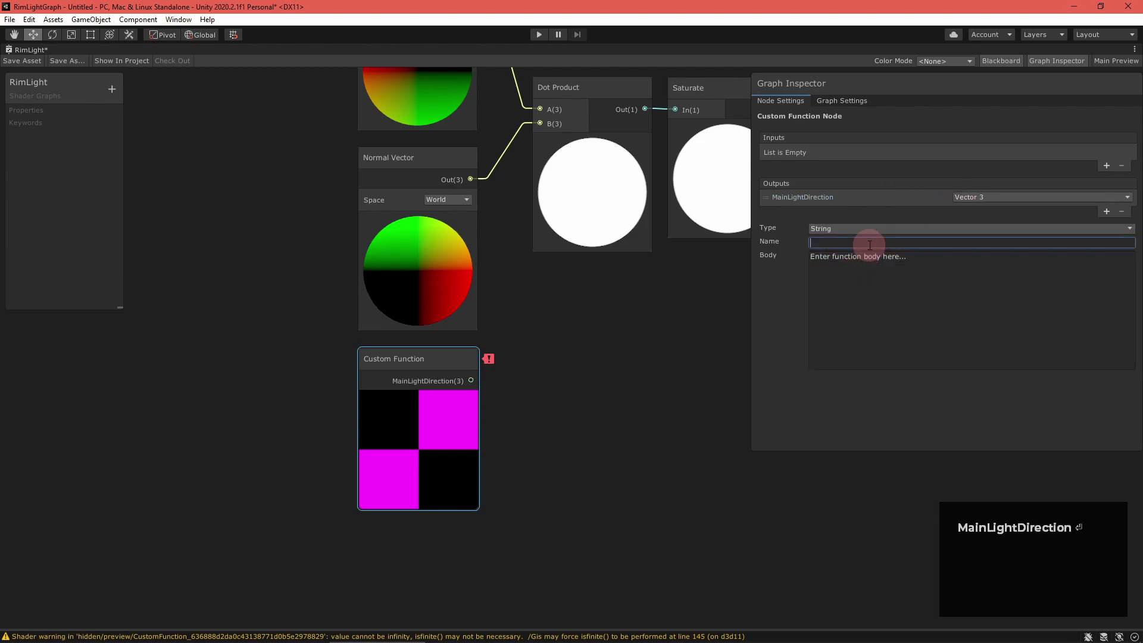
text(GetMainLightDirection)
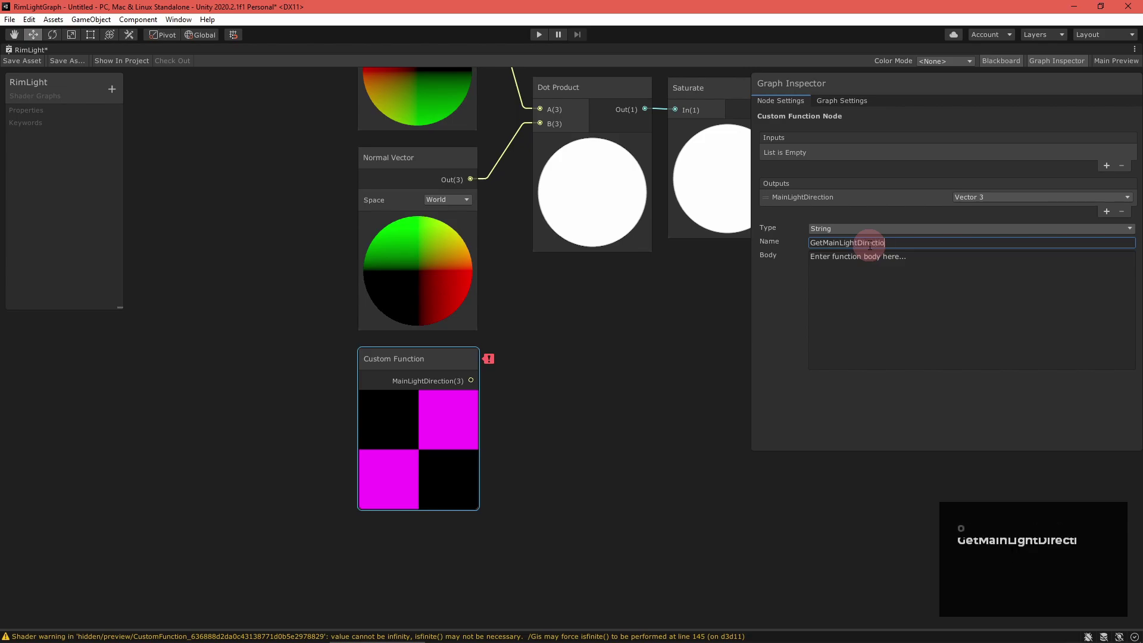
key(Return)
click(913, 328)
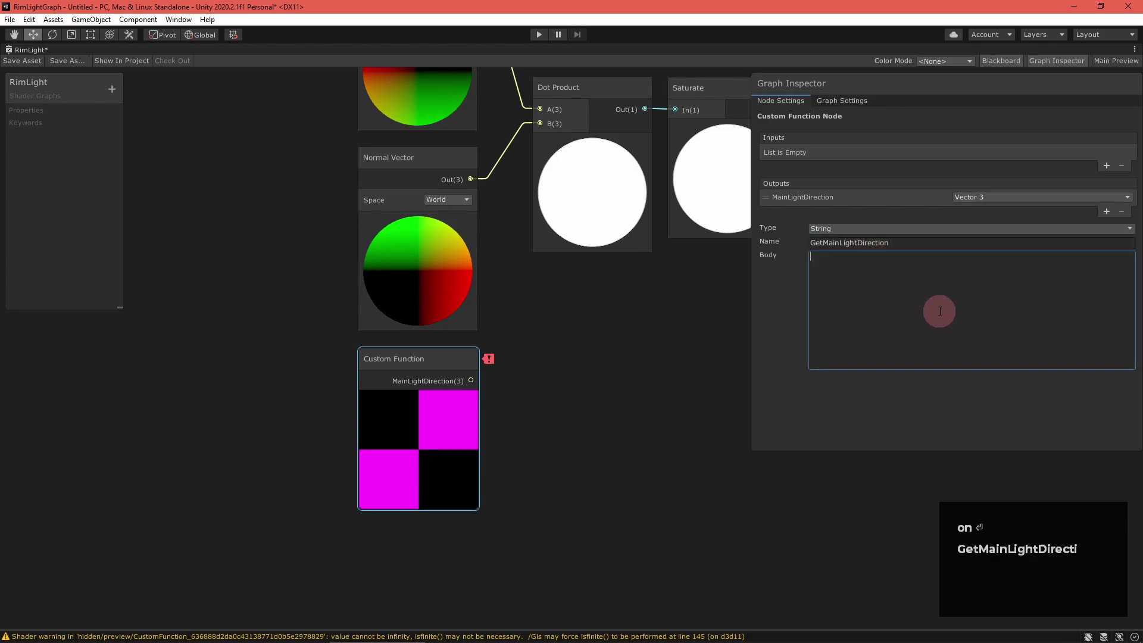
text(MaoiLightDirec)
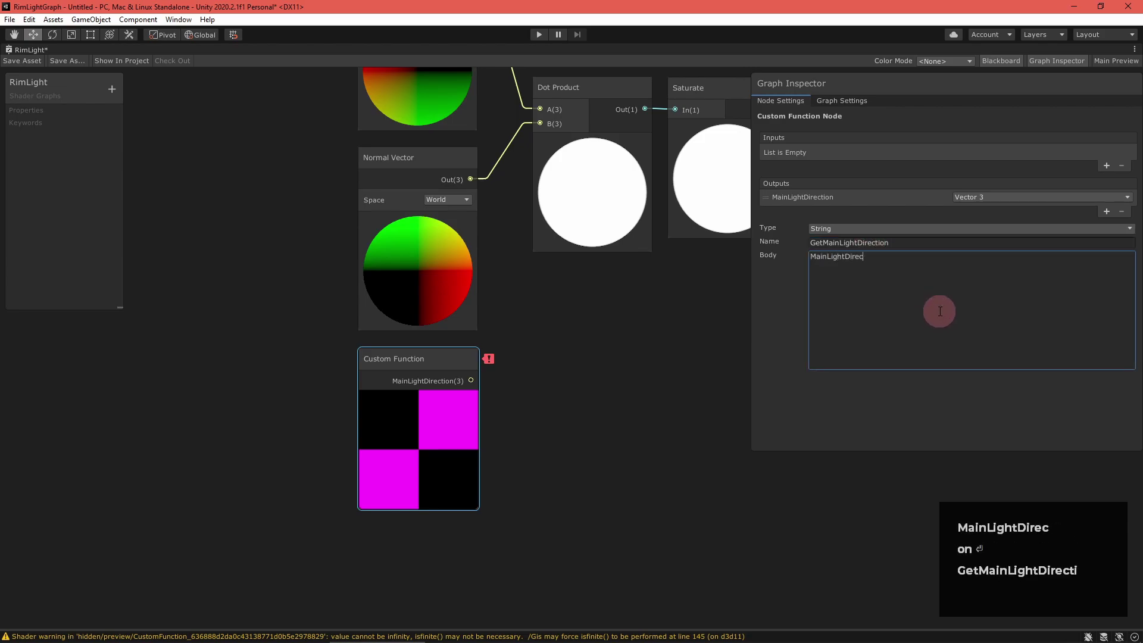
text(tion = GetMain)
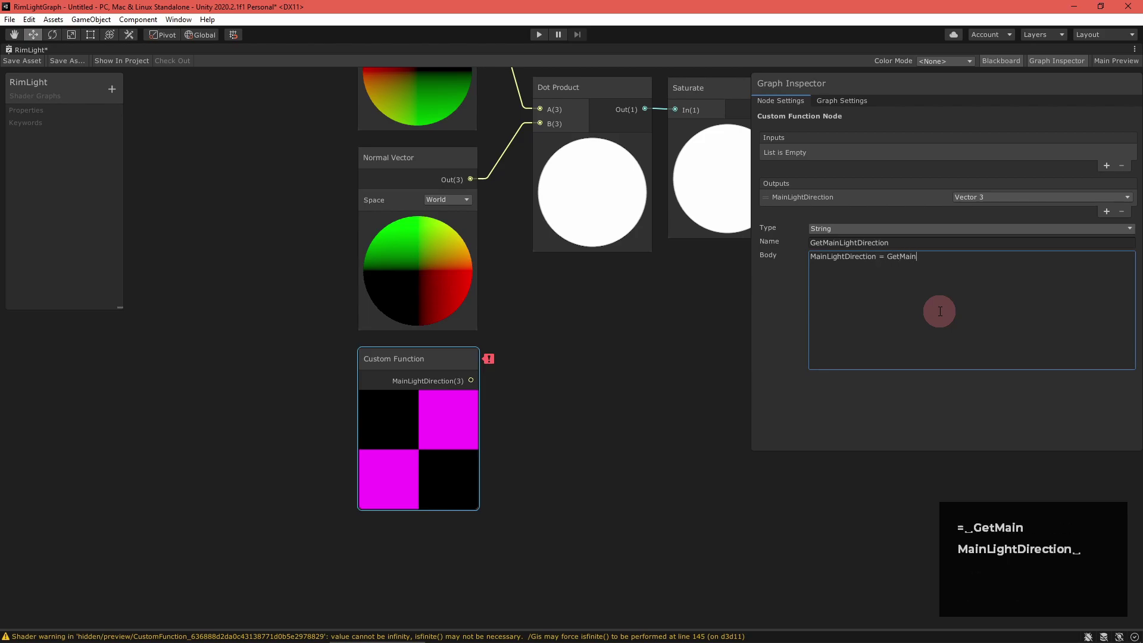
text(Light().direction;)
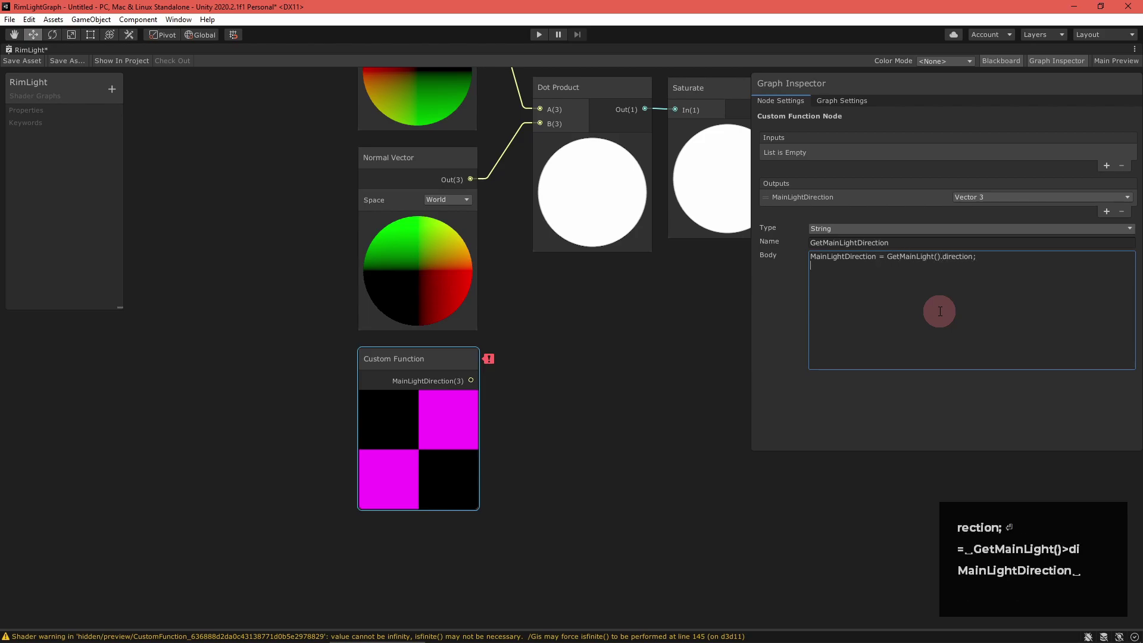
key(BackSpace)
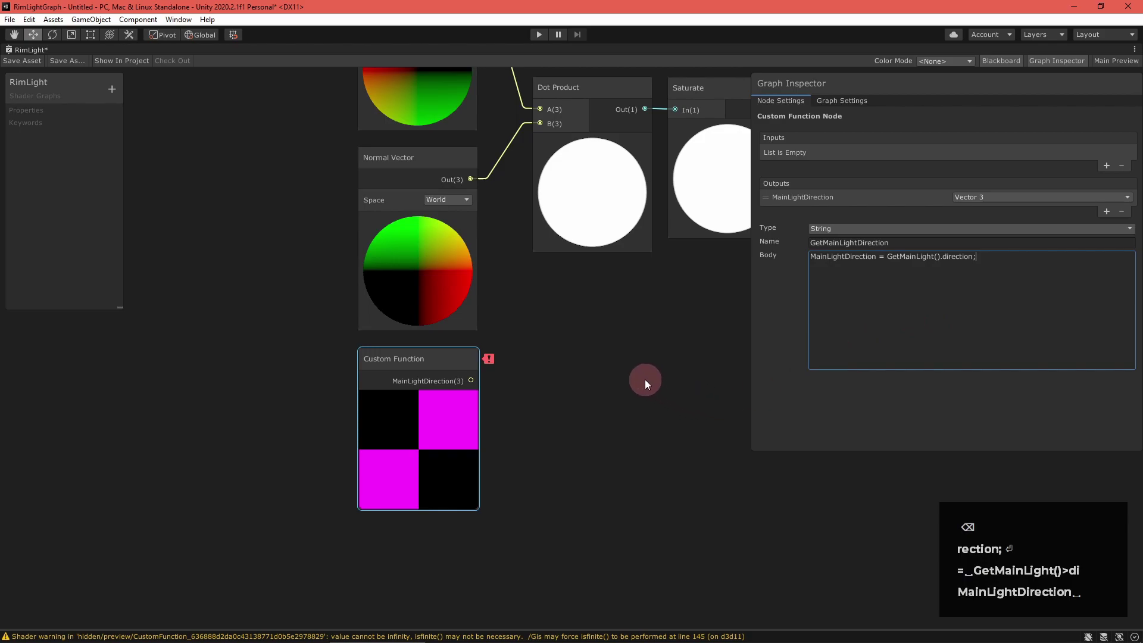
- Insert an '#ifdef SHADERGRAPH_PREVIEW' line at the top of the Custom Function body
click(659, 363)
mouse_move(489, 360)
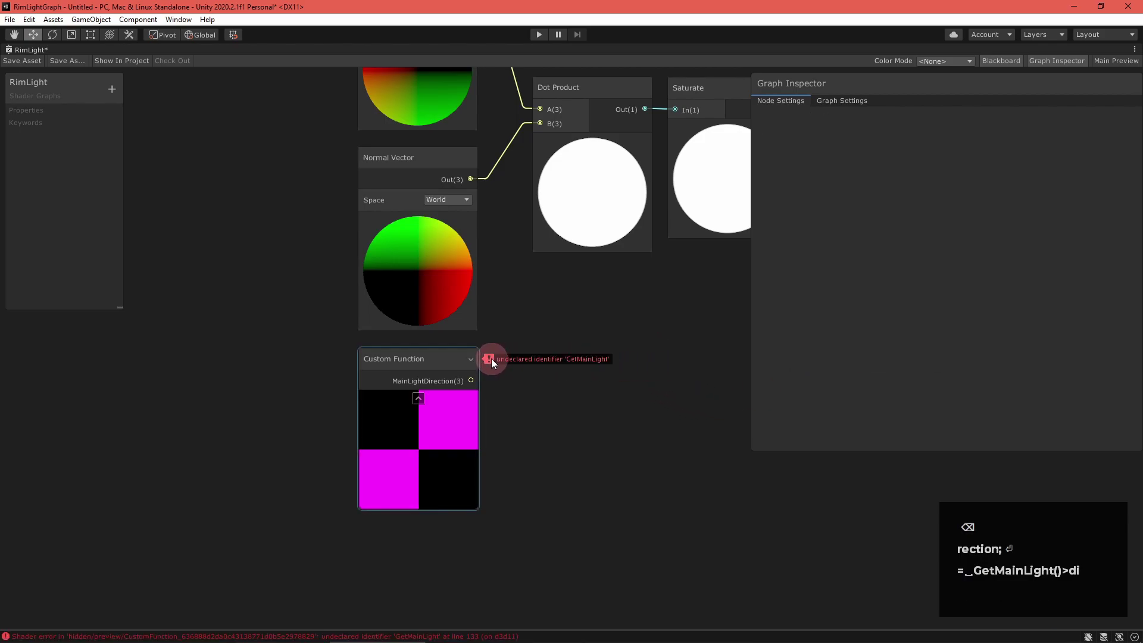
click(430, 359)
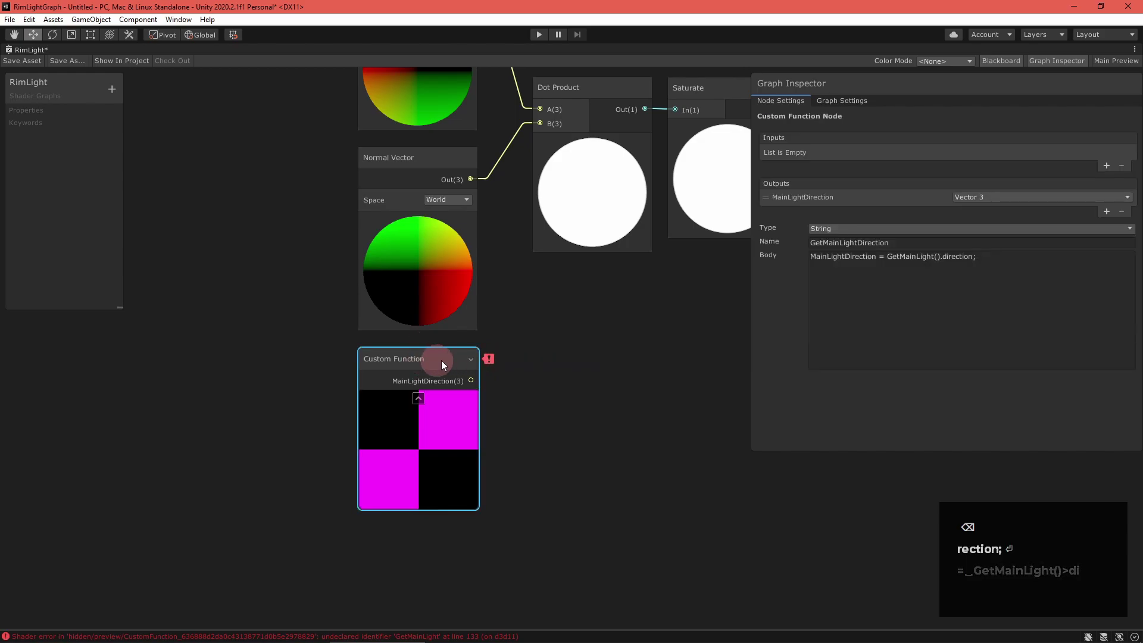
click(809, 278)
click(813, 276)
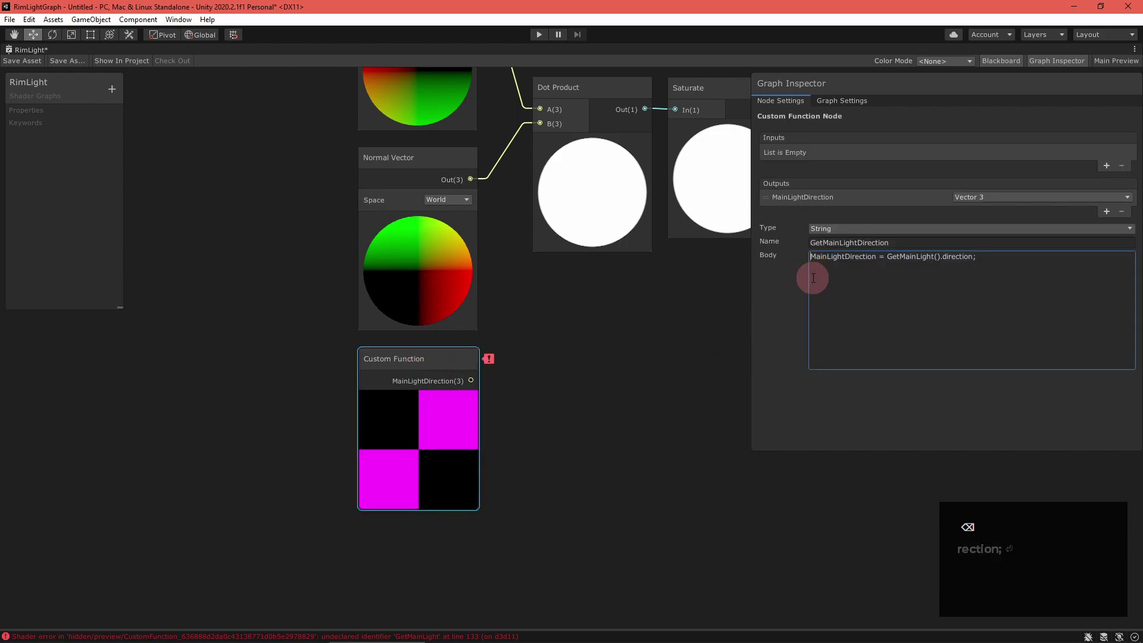
key(Return)
key(Up)
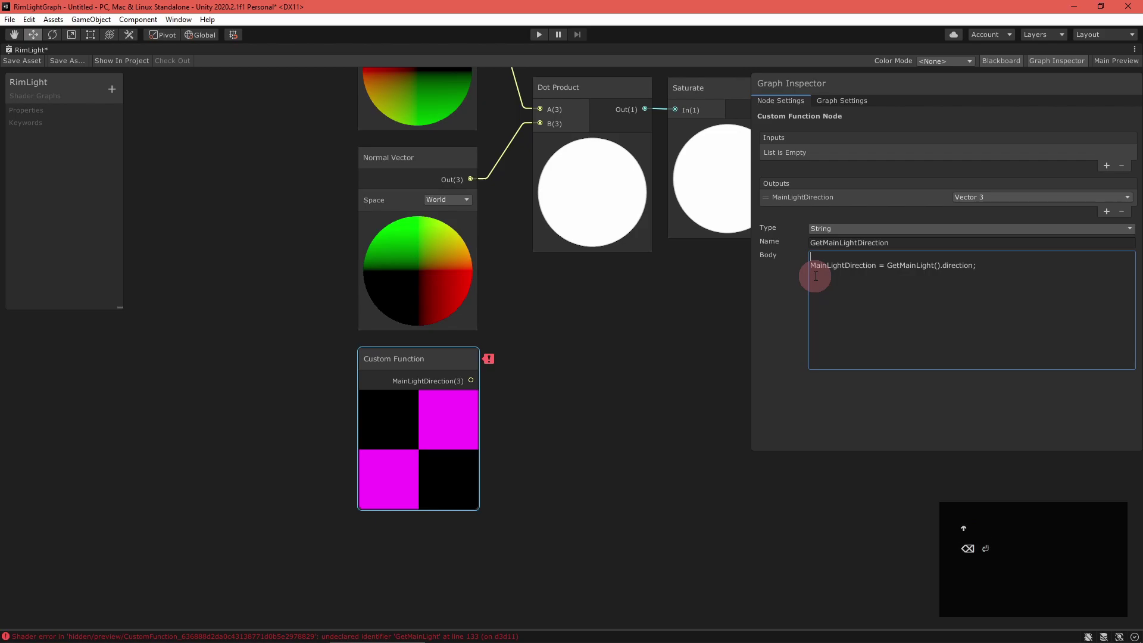
text(#ifdef DHADER)
key(BackSpace)
key(BackSpace)
key(BackSpace)
key(BackSpace)
key(BackSpace)
key(BackSpace)
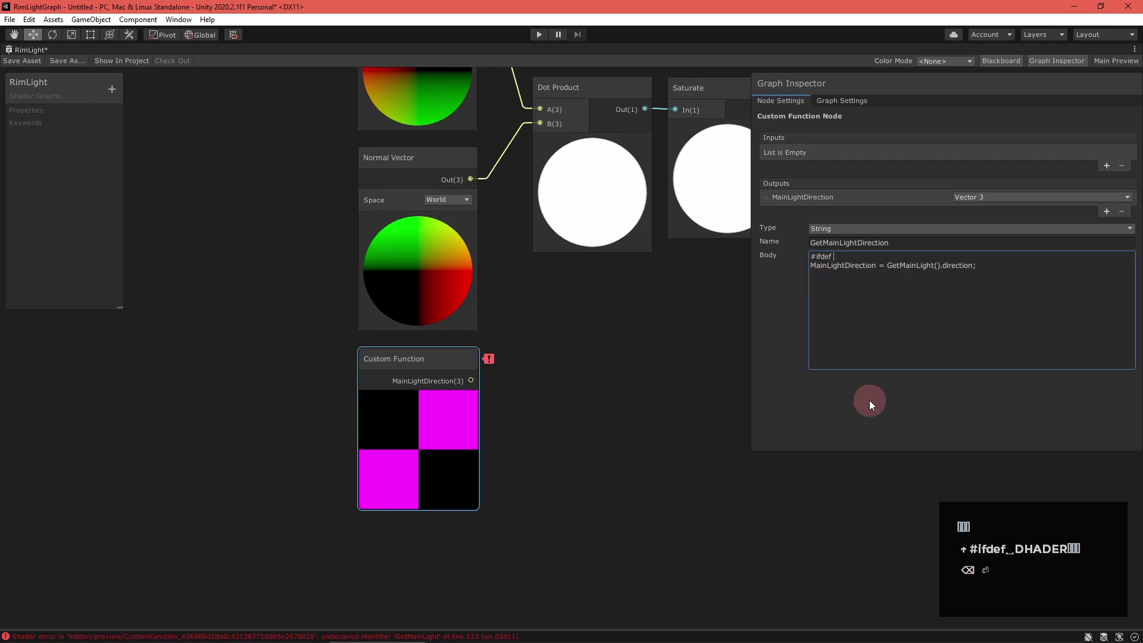
text(SHADERGRAPH_PREVIEW)
- Add the preview assignment float3(0.5, 0.5, 0), #else before the GetMainLight line, and #endif
key(Return)
key(Tab)
text(Ma)
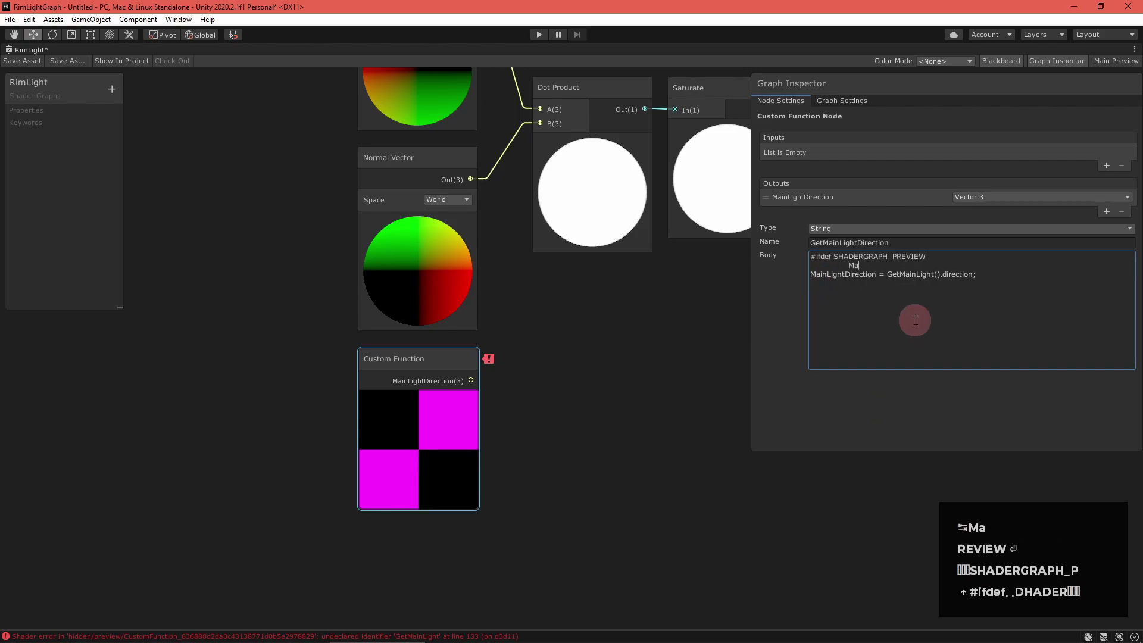
text(inLightDirection = float3(0.5, )
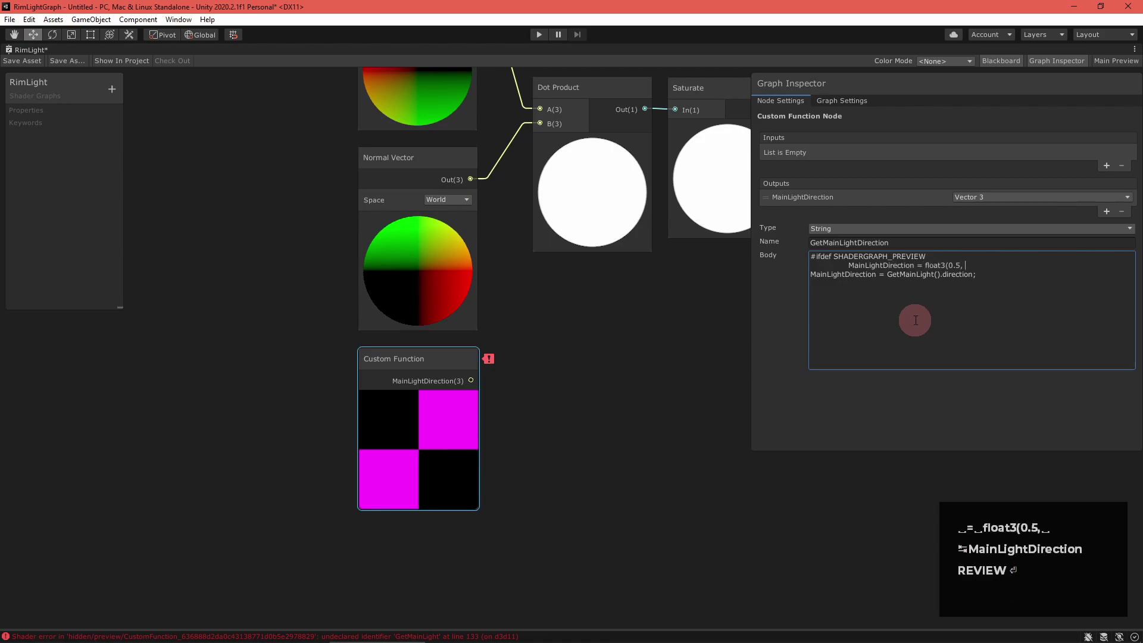
text(0.5, 0);)
key(Return)
text(#else)
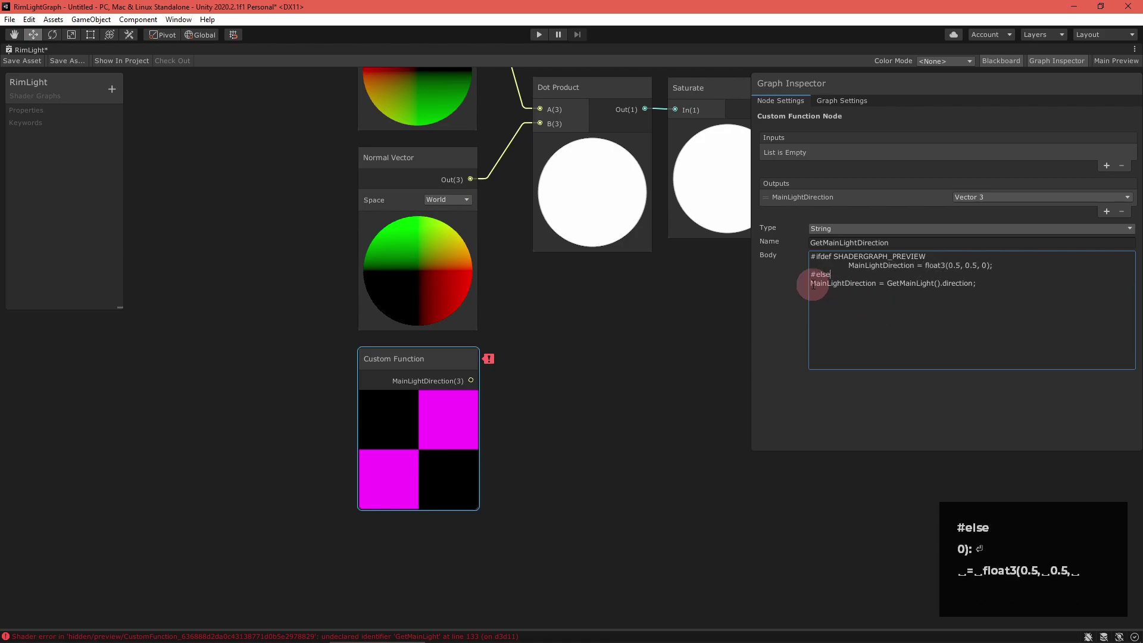
click(810, 283)
key(Tab)
click(1022, 284)
key(Return)
text(#endif)
click(841, 416)
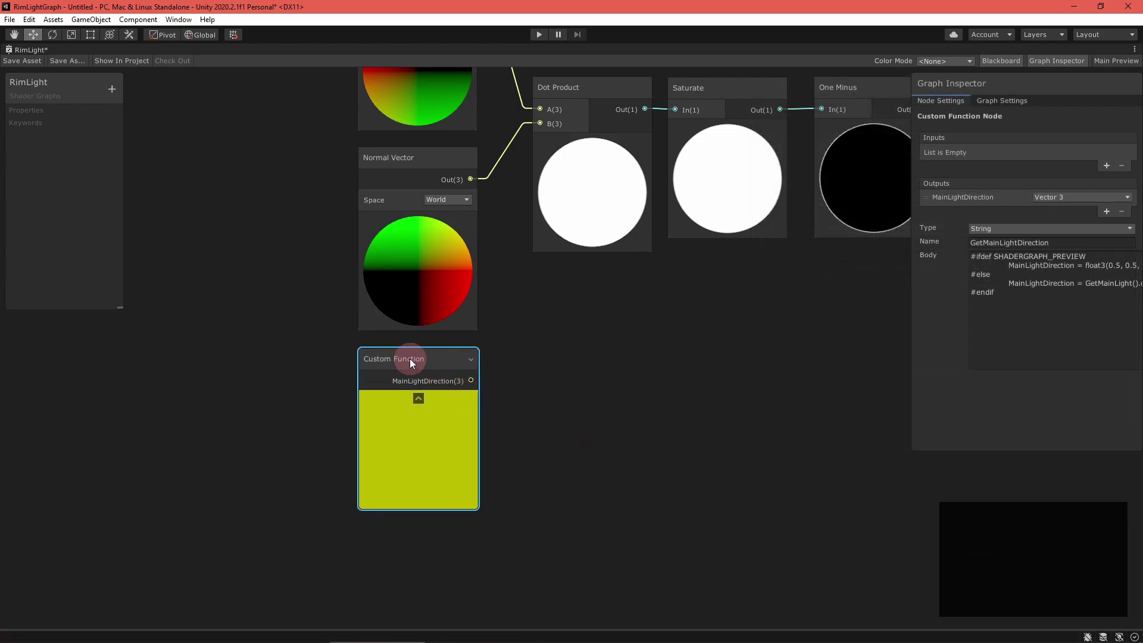
- Add a Negate node fed by the Custom Function's MainLightDirection output
drag(410, 358, 282, 359)
key(space)
text(negate)
key(Return)
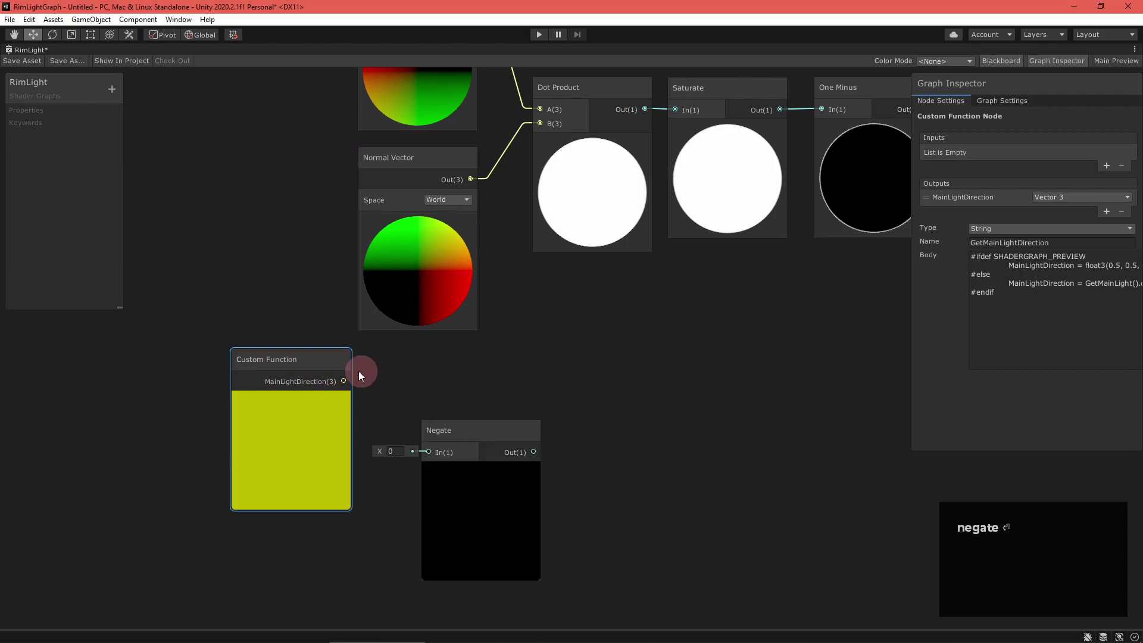
drag(343, 381, 299, 359)
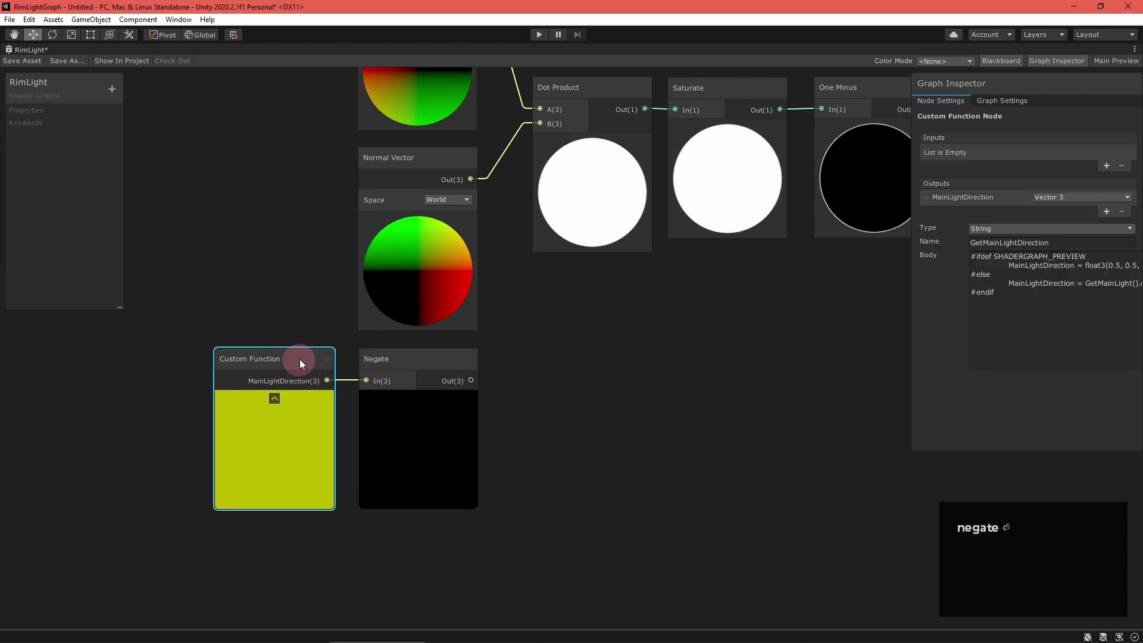
- Add a second Dot Product with Normal Vector into A and the negated direction into B
right_click(582, 343)
click(591, 349)
text(dot)
key(Return)
drag(609, 360, 557, 301)
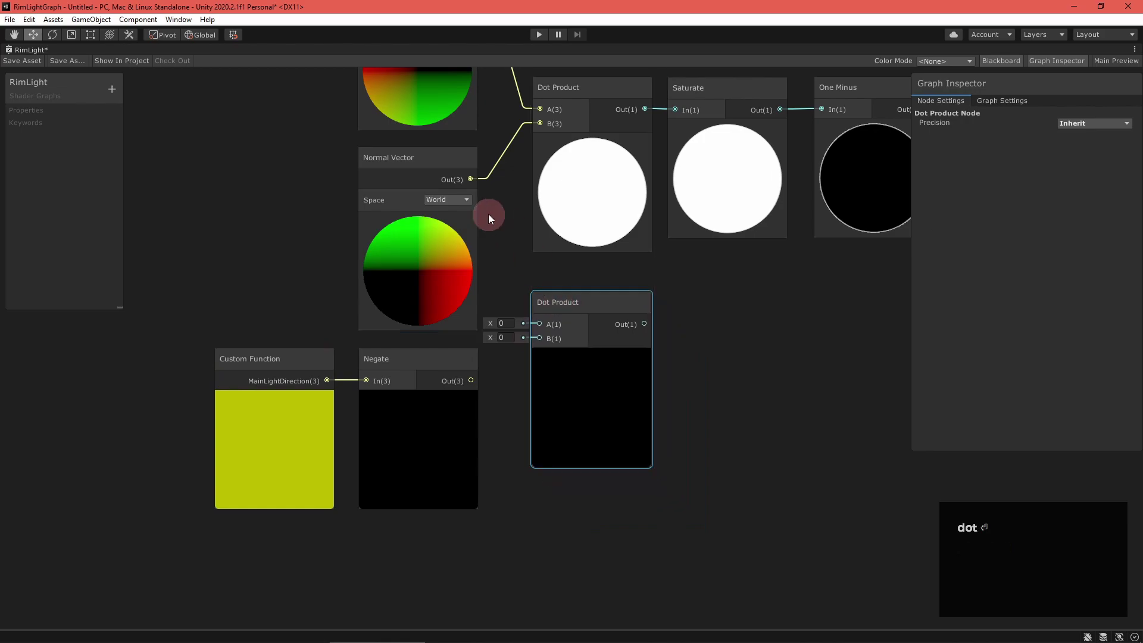
drag(470, 179, 539, 323)
drag(470, 380, 539, 338)
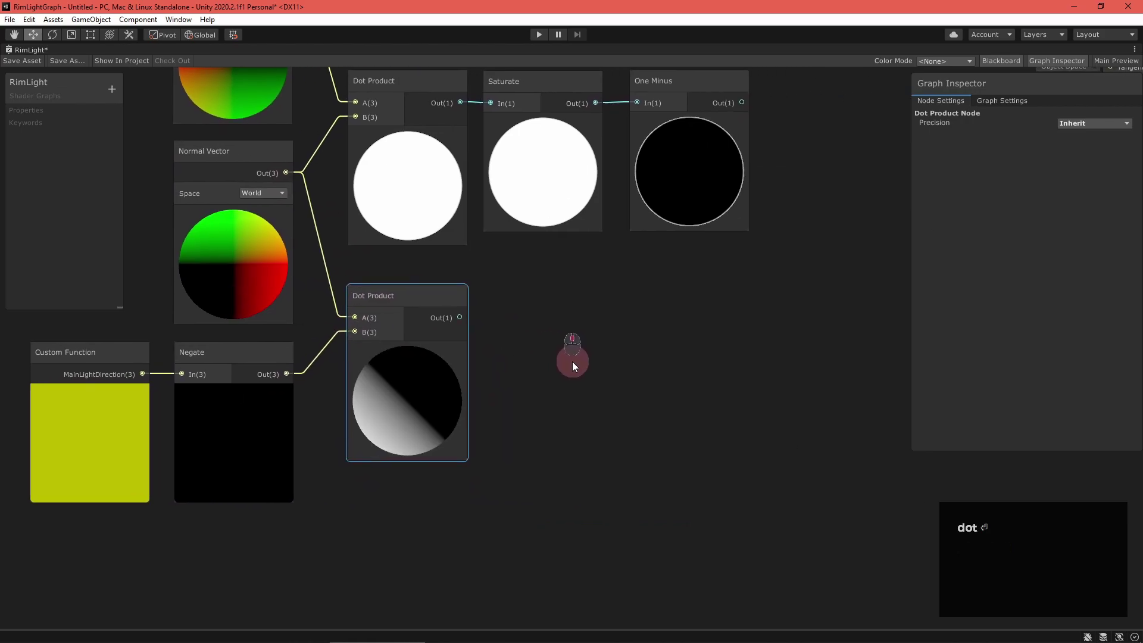
- Add a Saturate node beside the lower Dot Product
text(satur)
key(Return)
click(552, 377)
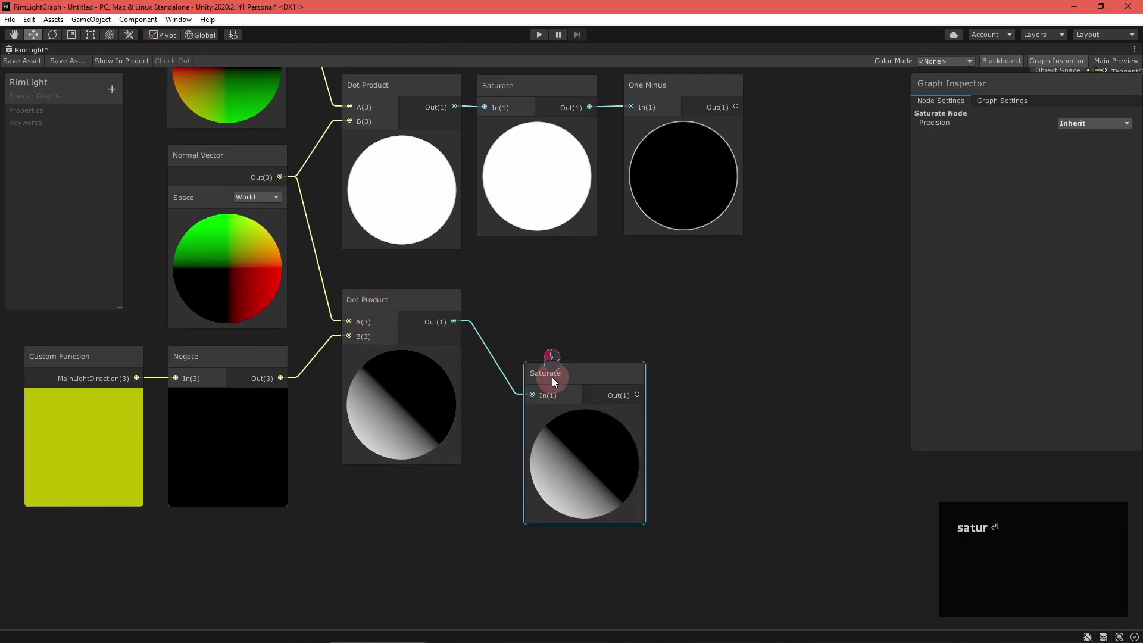
drag(551, 377, 505, 302)
middle_drag(673, 334, 533, 351)
middle_drag(616, 352, 598, 381)
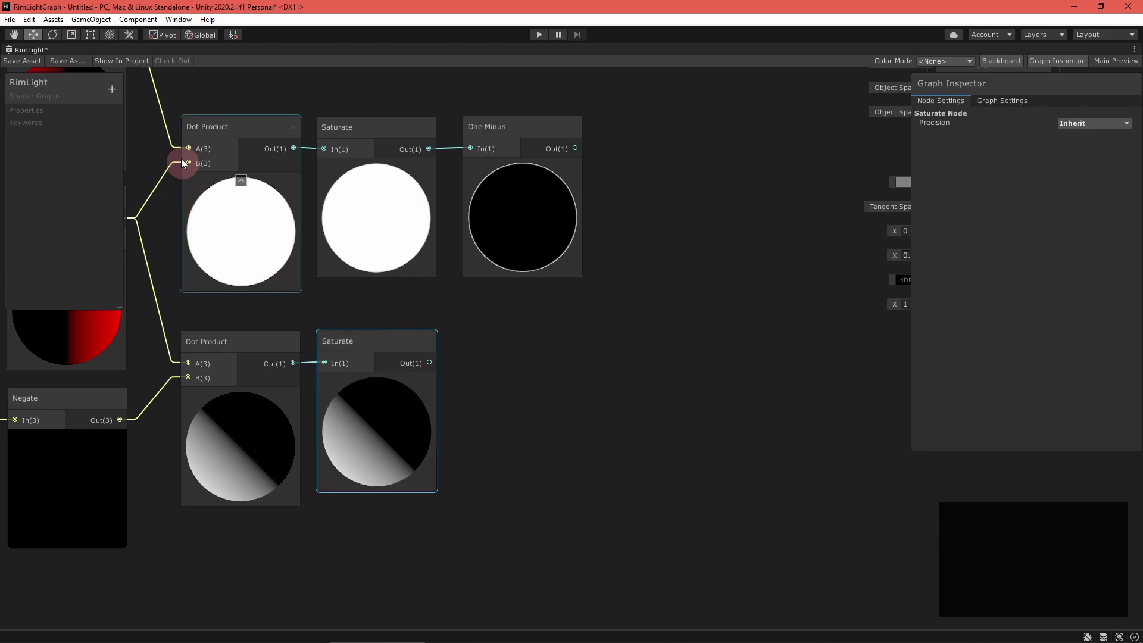
- On the Blackboard, add Float properties EdgePower, ShadowPower and Strength in turn
click(109, 89)
click(137, 98)
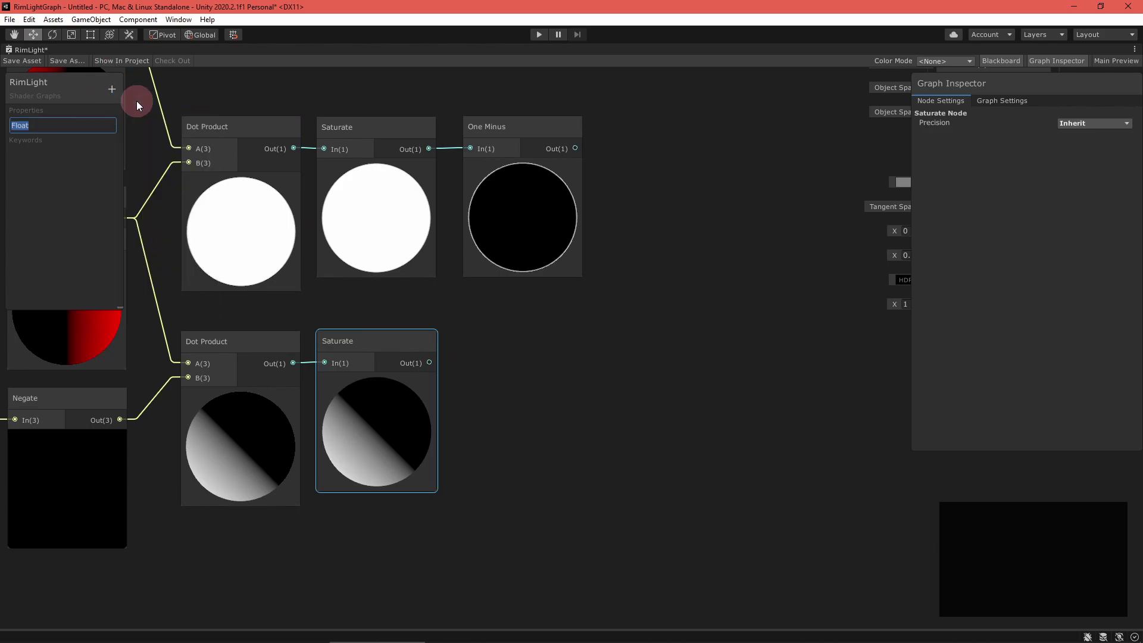
text(EdgePower)
key(Return)
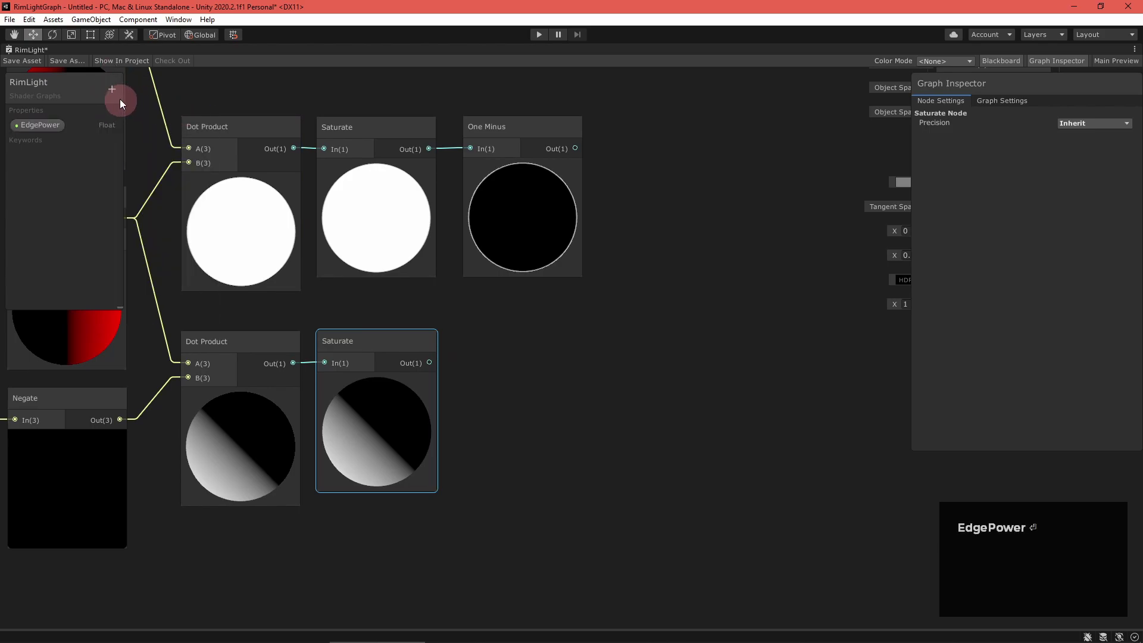
drag(120, 308, 152, 309)
click(143, 89)
click(161, 100)
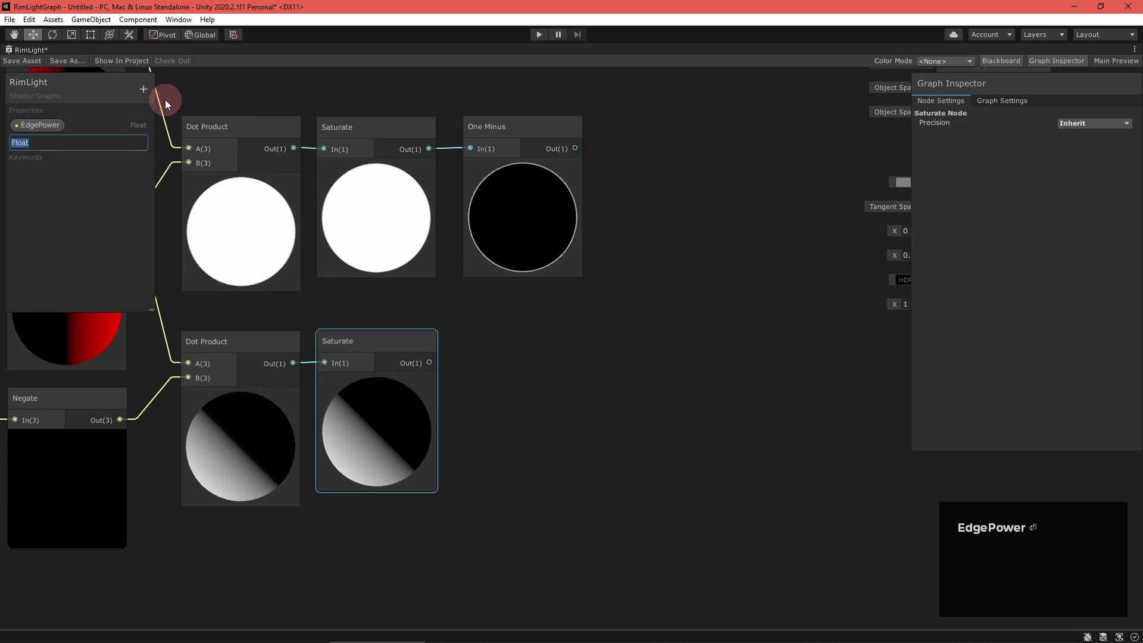
text(ShadowPower)
key(Return)
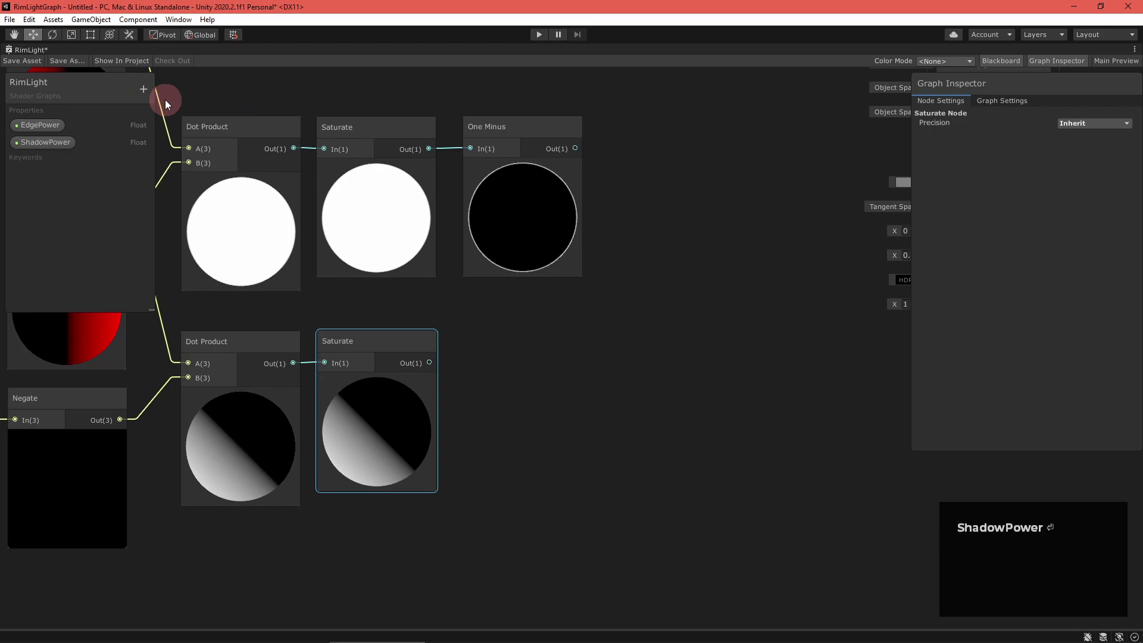
click(143, 90)
click(159, 98)
text(Strength)
key(Return)
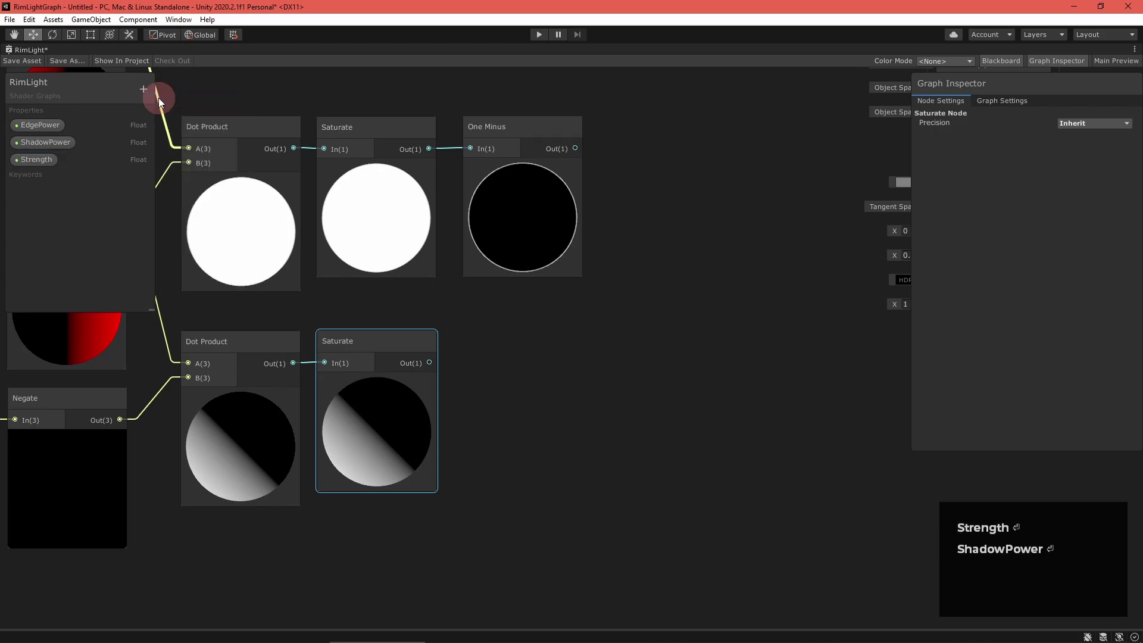
middle_drag(629, 187, 527, 202)
- Add a Power node that raises the One Minus result to EdgePower
right_click(528, 203)
click(539, 204)
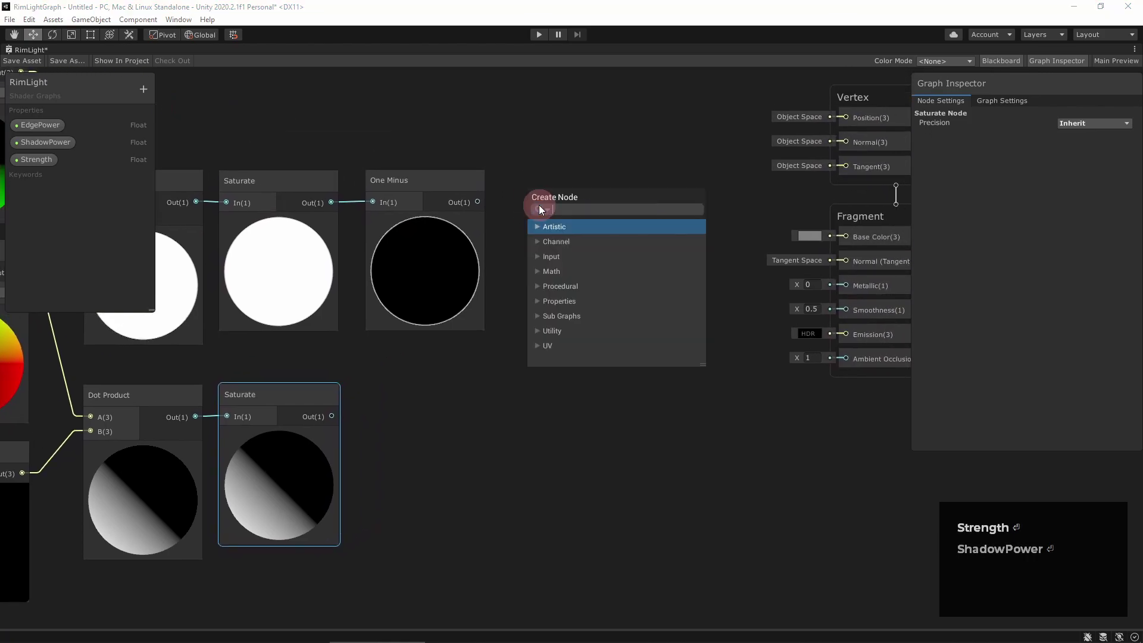
text(power)
key(Return)
drag(478, 202, 541, 181)
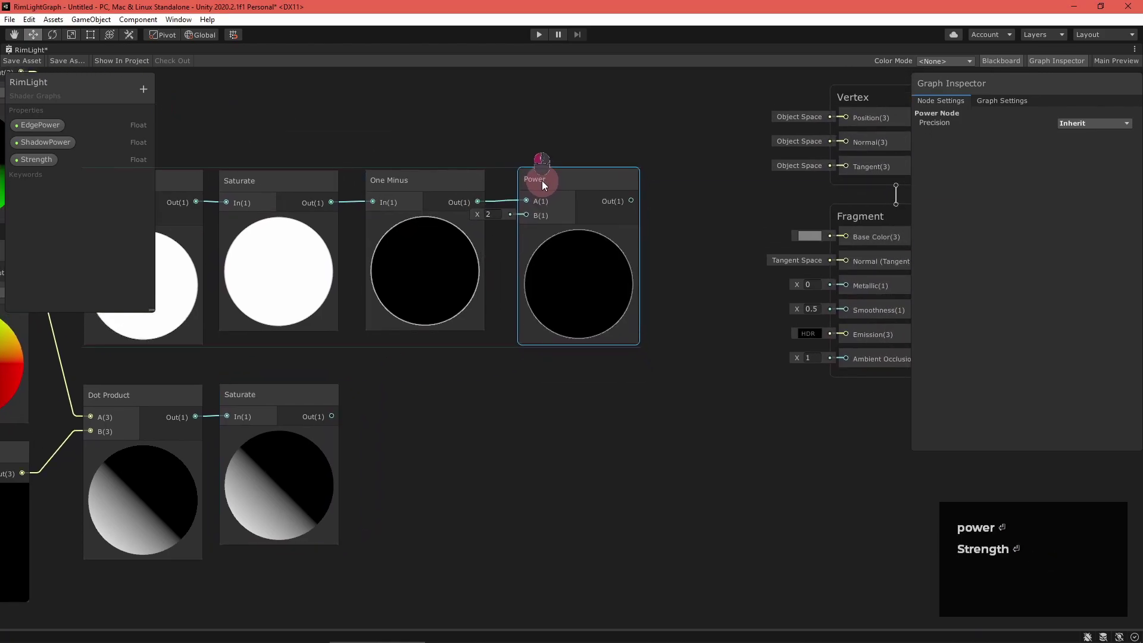
drag(40, 125, 415, 353)
drag(486, 366, 454, 353)
- Set the ShadowPower property's default value to 1
click(541, 199)
text(1)
click(45, 141)
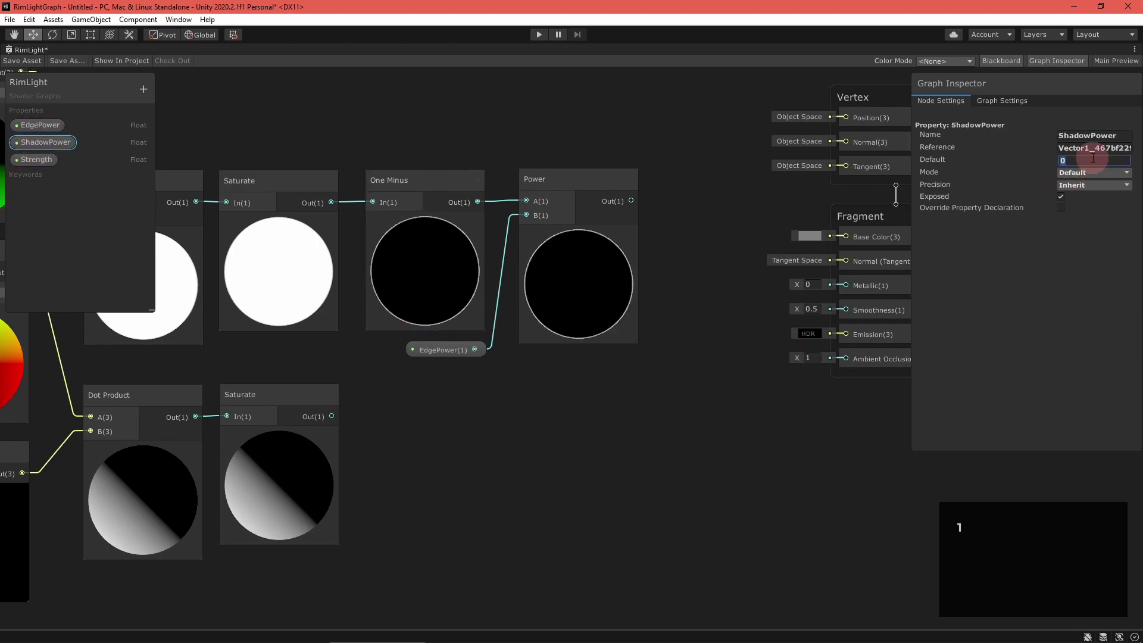
click(72, 160)
click(672, 386)
- Add a second Power node raising the lower Saturate result to ShadowPower
middle_drag(541, 481, 595, 401)
key(space)
text(power)
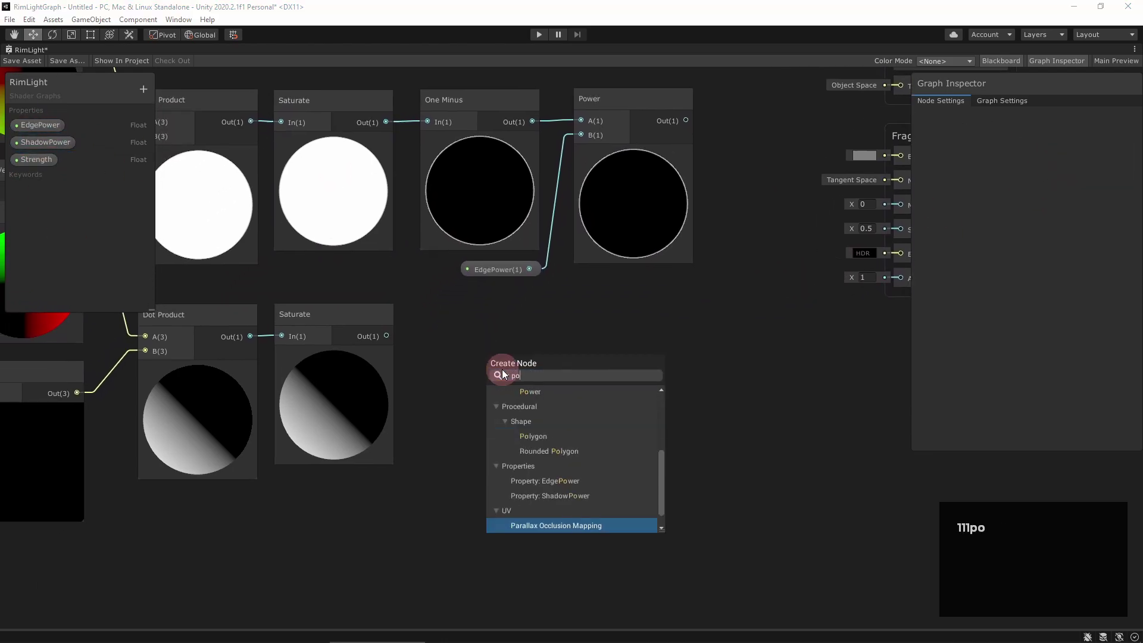
key(Return)
drag(466, 331, 447, 310)
drag(386, 335, 454, 318)
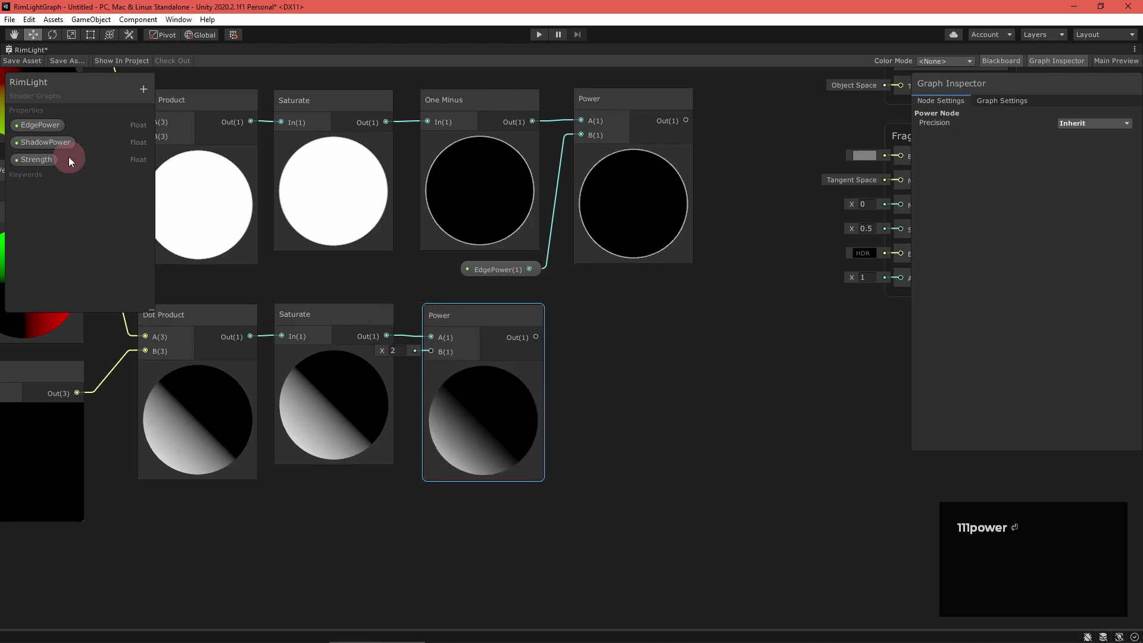
drag(59, 143, 423, 351)
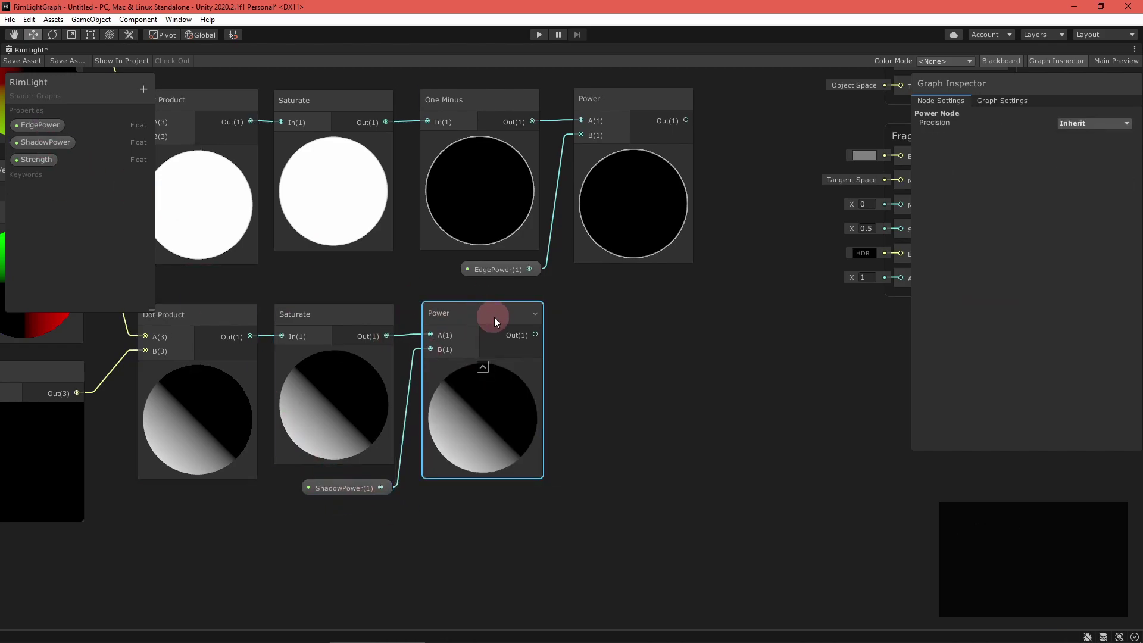
scroll(476, 411, down, 6)
- Multiply the two Power results together with a new Multiply node
click(670, 277)
drag(670, 278, 866, 310)
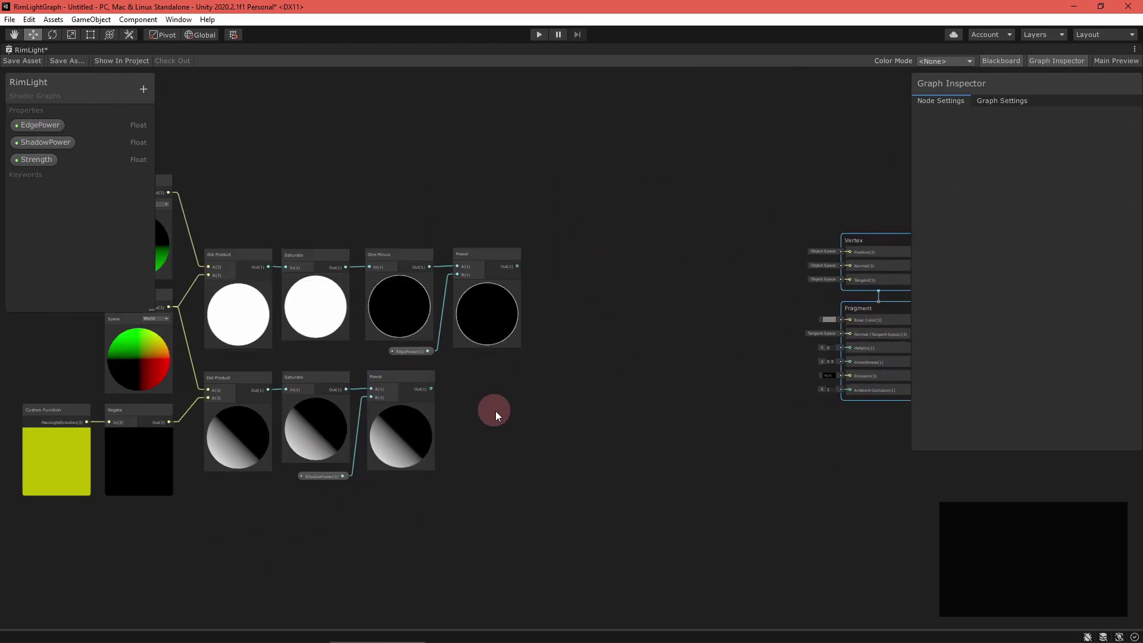
scroll(528, 384, up, 3)
key(space)
text(mult)
key(Return)
drag(629, 388, 508, 179)
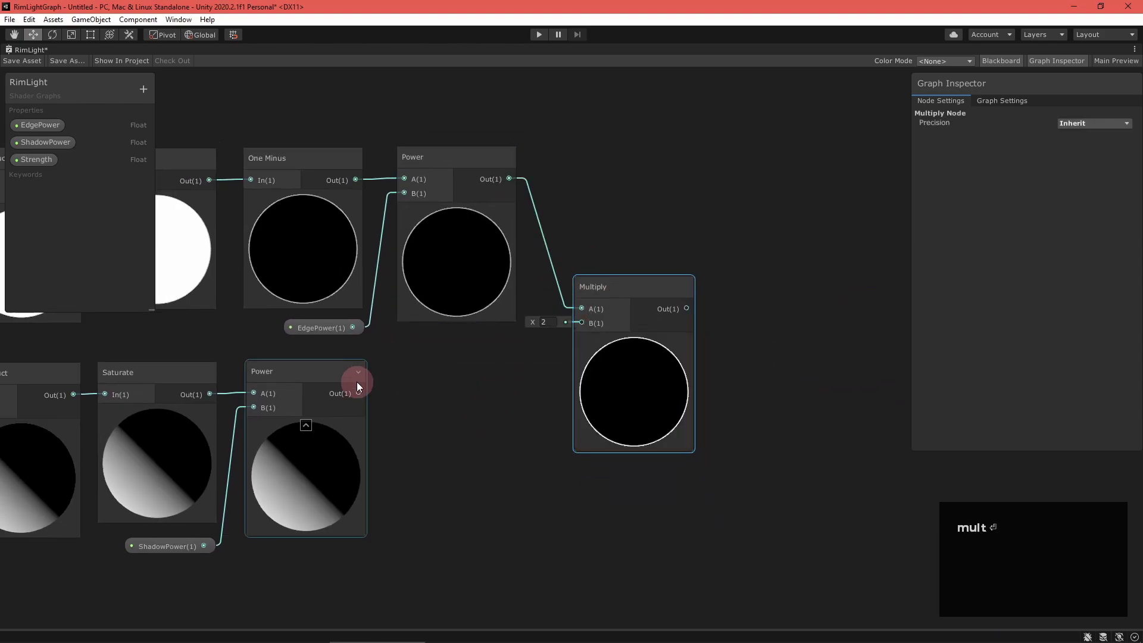
drag(358, 393, 582, 322)
- Scale the combined result by Strength with a duplicated Multiply node
key(Delete)
key(ctrl+d)
drag(619, 277, 547, 278)
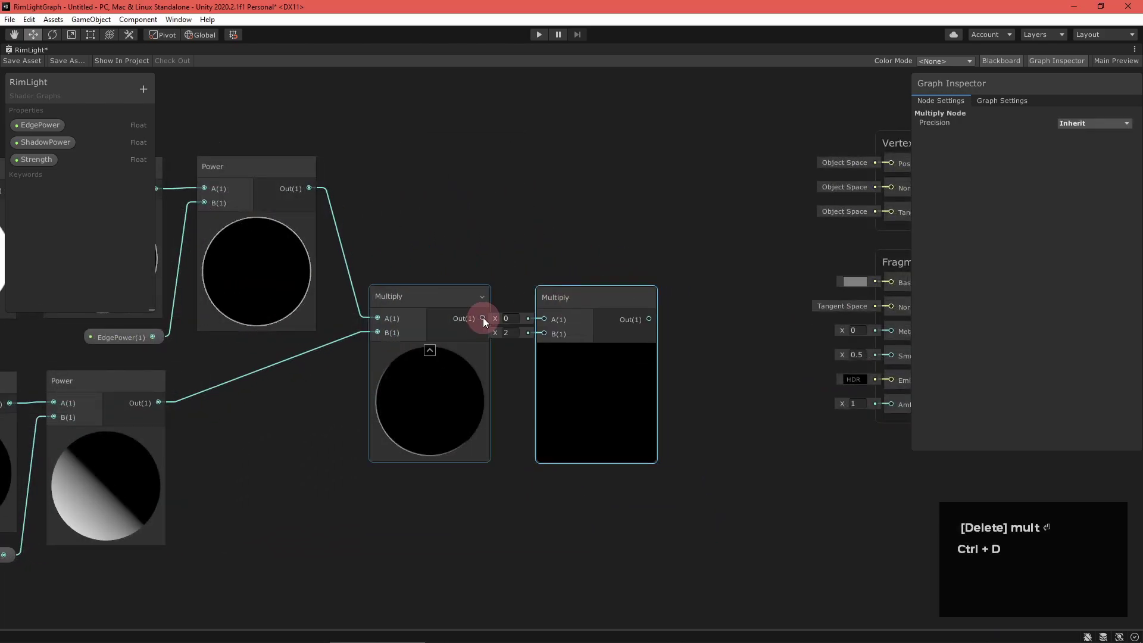
drag(482, 317, 543, 319)
drag(36, 160, 423, 484)
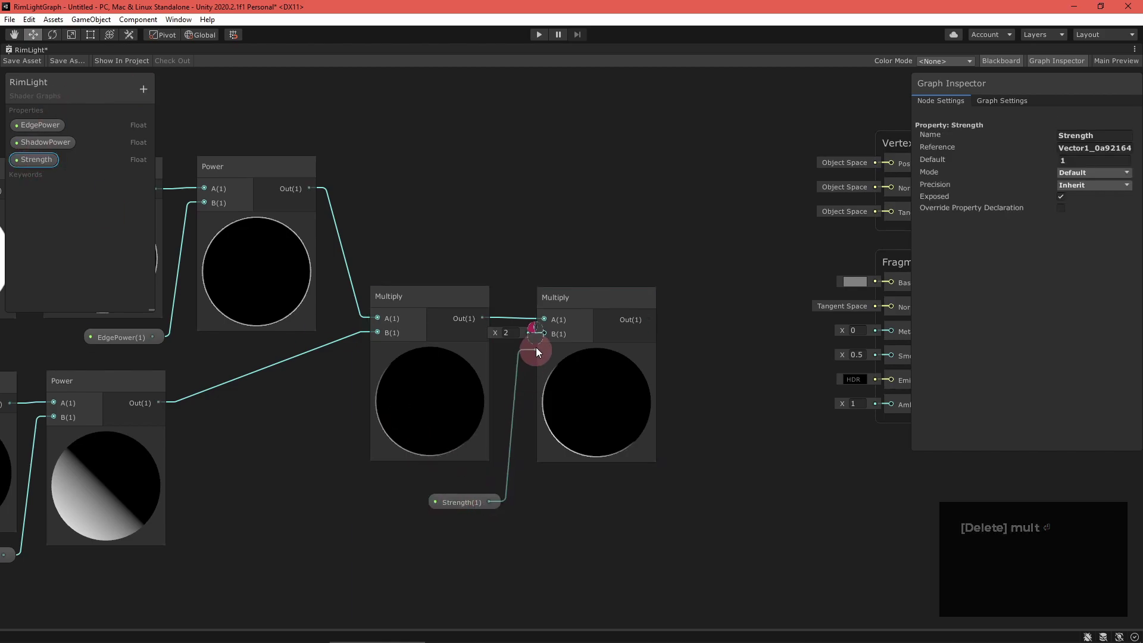
drag(544, 333, 478, 484)
- Add a third Multiply node beside the others near the master stack
click(754, 367)
middle_drag(919, 75, 652, 87)
drag(637, 155, 752, 156)
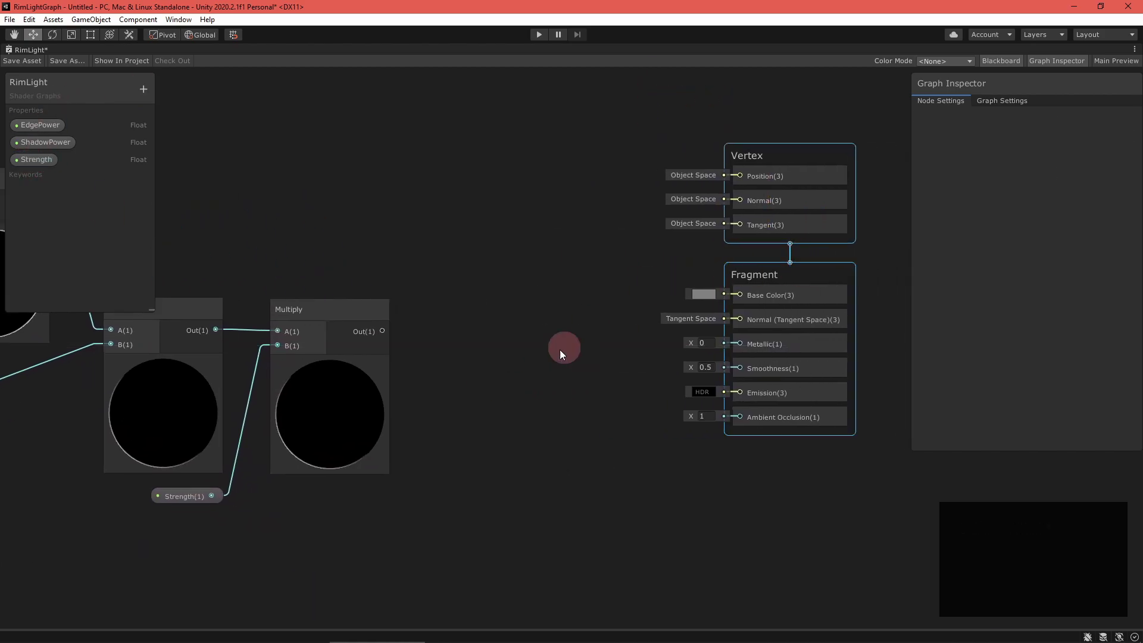
right_click(492, 350)
click(502, 354)
text(mult)
key(Return)
drag(545, 376, 498, 316)
- Multiply the Strength-scaled result by a new Color property and feed it into Emission
click(144, 89)
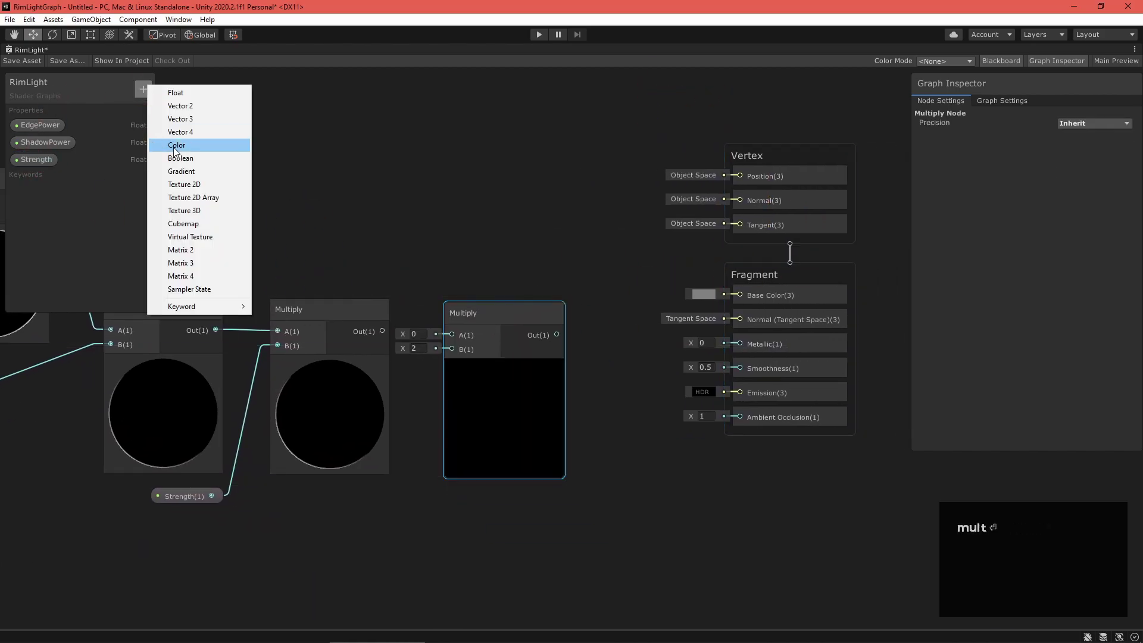
click(171, 146)
drag(30, 177, 358, 503)
drag(382, 331, 357, 493)
middle_drag(609, 415, 502, 395)
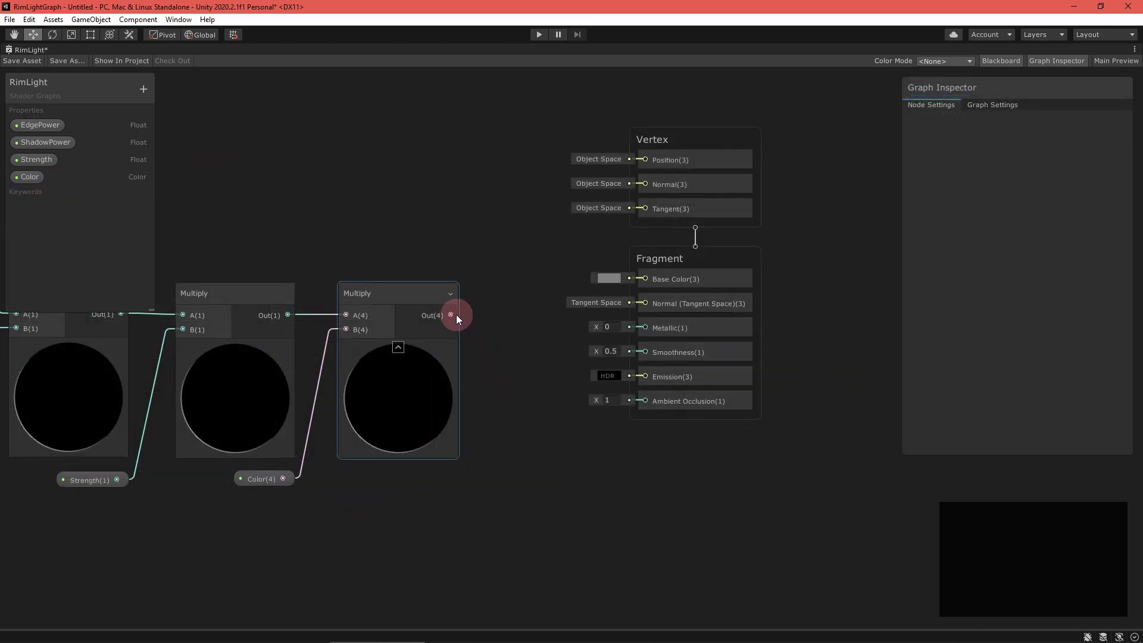
drag(450, 314, 644, 376)
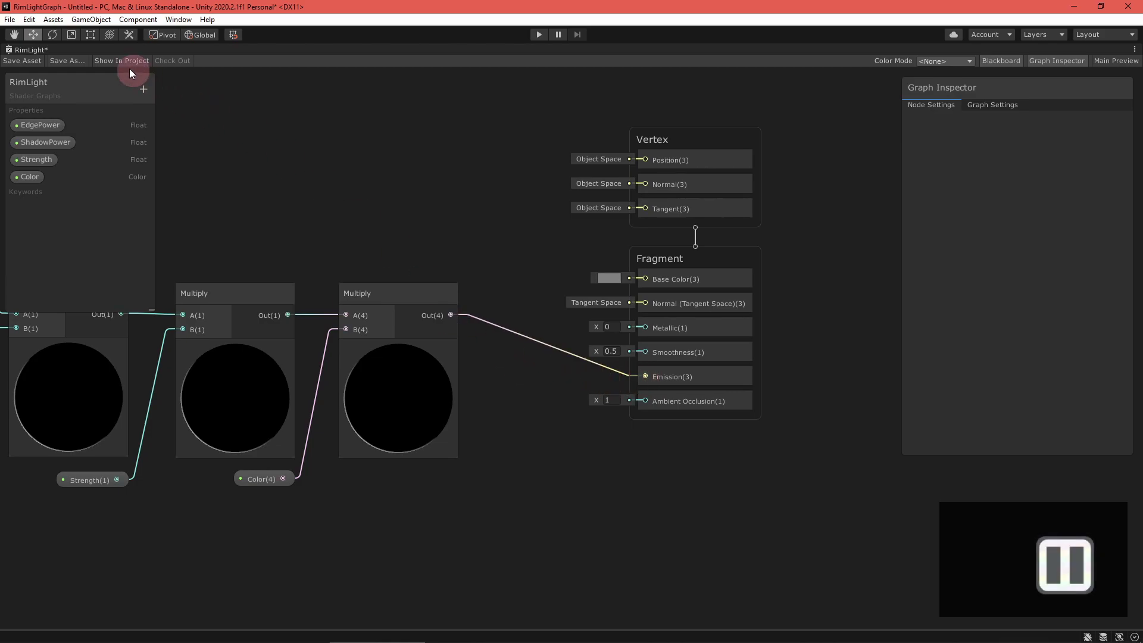
- Save the graph and create a material named RimLight in the Demo folder
click(26, 62)
right_click(169, 512)
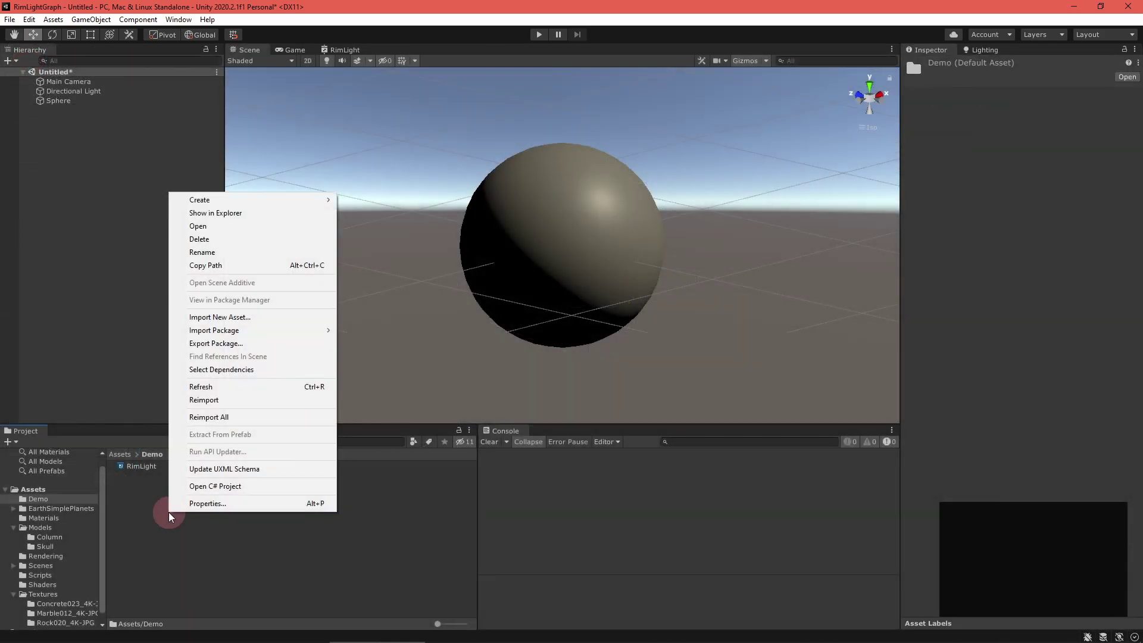
mouse_move(321, 201)
click(391, 352)
text(R)
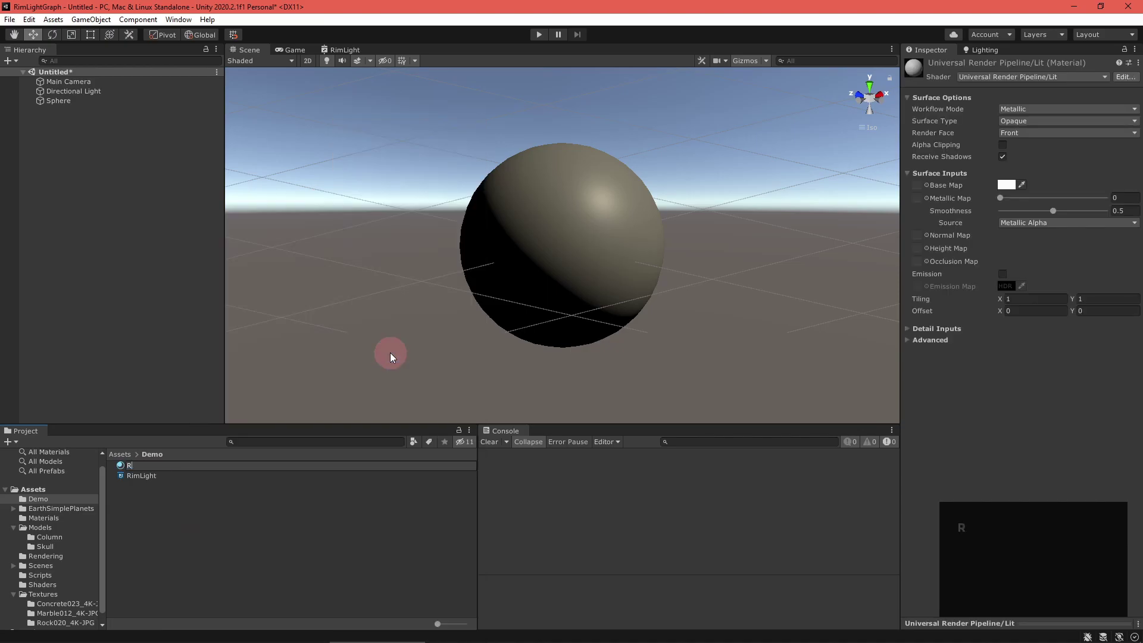
text(imLight)
key(Return)
- Set the material's shader to Shader Graphs/RimLight and apply it to the sphere
click(1006, 77)
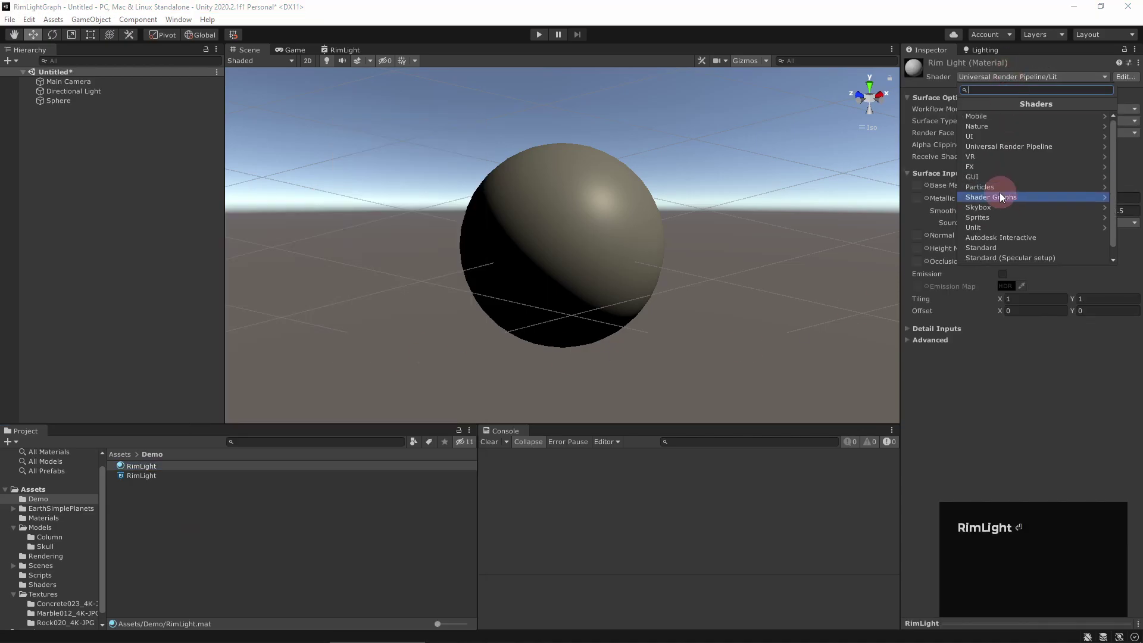
click(998, 192)
click(1006, 176)
drag(146, 466, 602, 222)
- Tune the material to EdgePower 2.92 and ShadowPower 2.41
mouse_move(1071, 97)
mouse_down()
mouse_move(1137, 99)
mouse_move(1059, 112)
mouse_move(1095, 110)
mouse_move(982, 98)
mouse_move(1054, 92)
mouse_up()
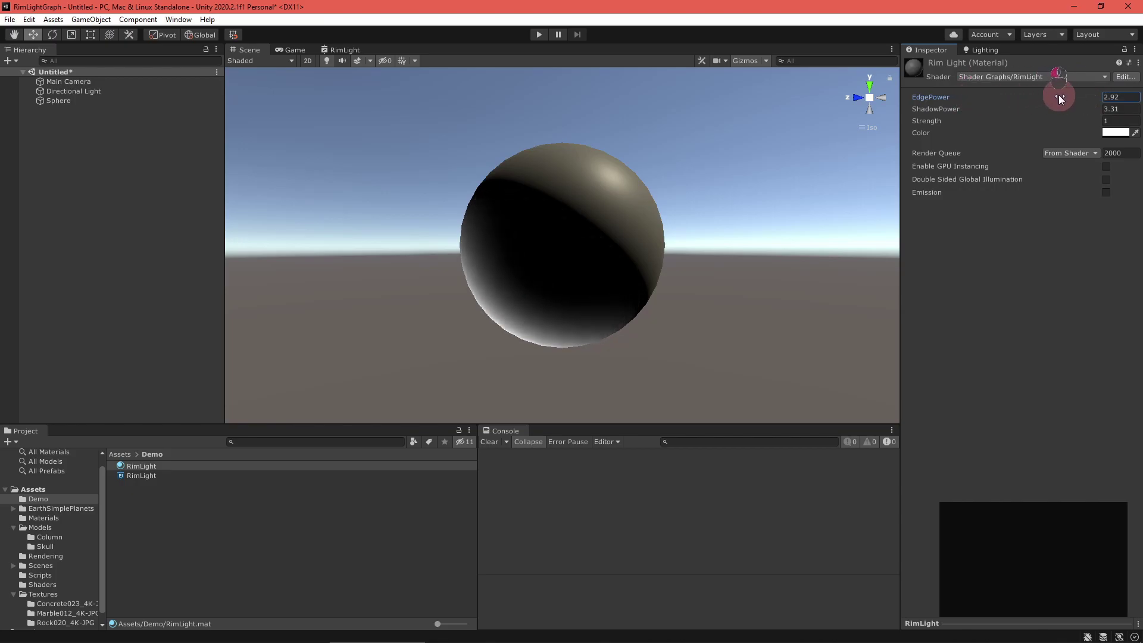
mouse_move(786, 197)
alt+mouse_down()
mouse_move(747, 158)
mouse_move(615, 247)
mouse_move(607, 224)
alt+mouse_up()
drag(1107, 109, 1059, 98)
alt+drag(613, 196, 602, 182)
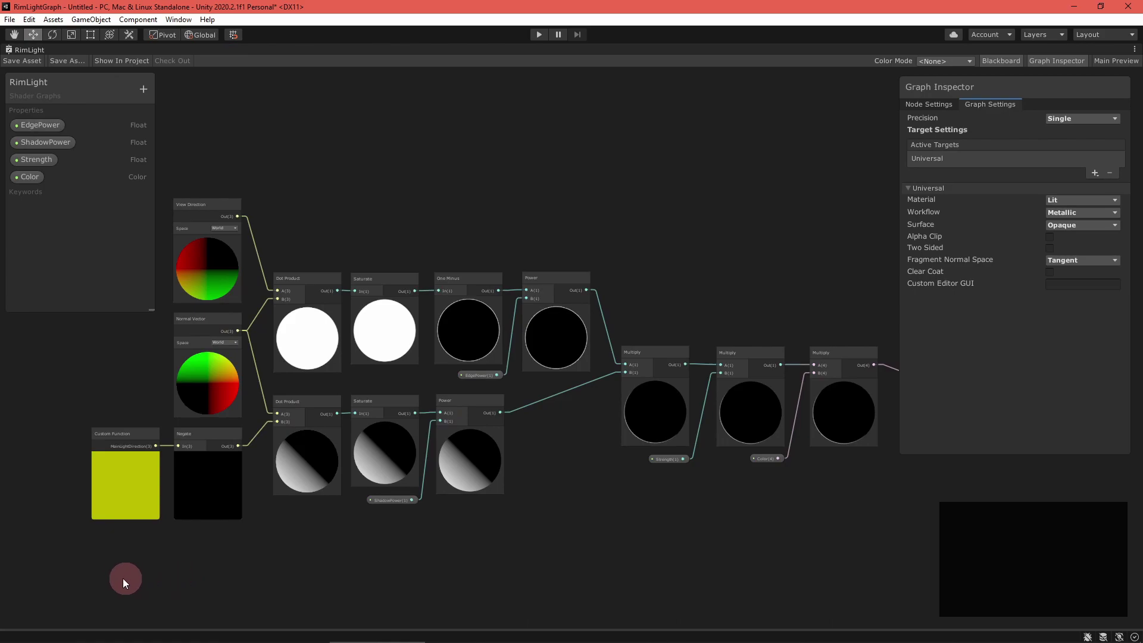
- Convert all rim light nodes into a sub-graph saved as RimLight.shadersubgraph
drag(688, 250, 845, 201)
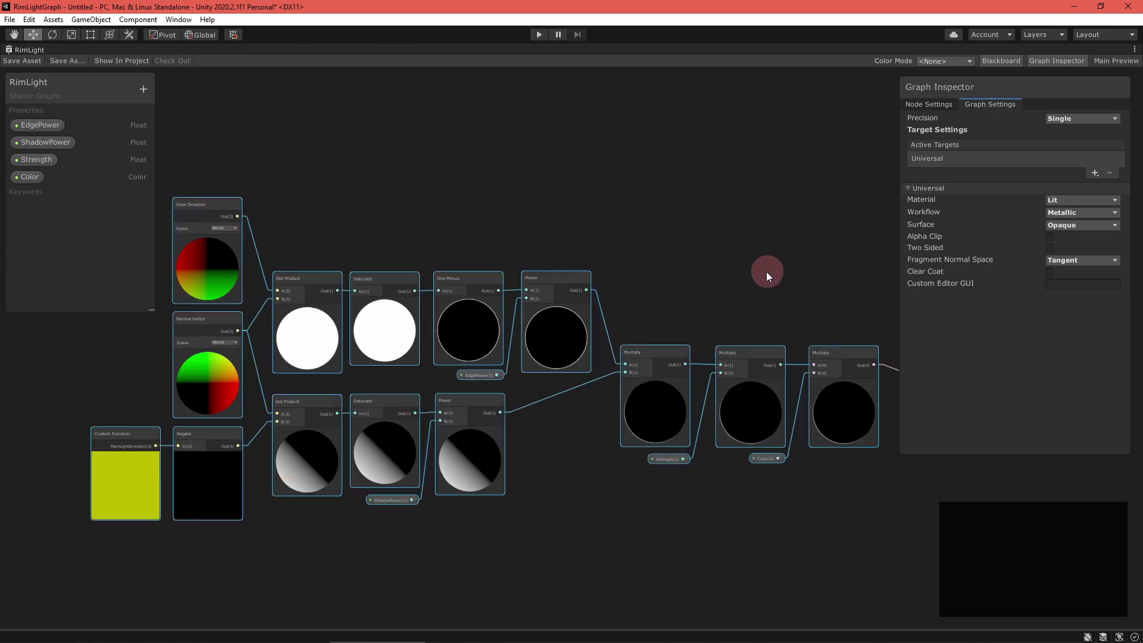
right_click(836, 408)
click(1011, 556)
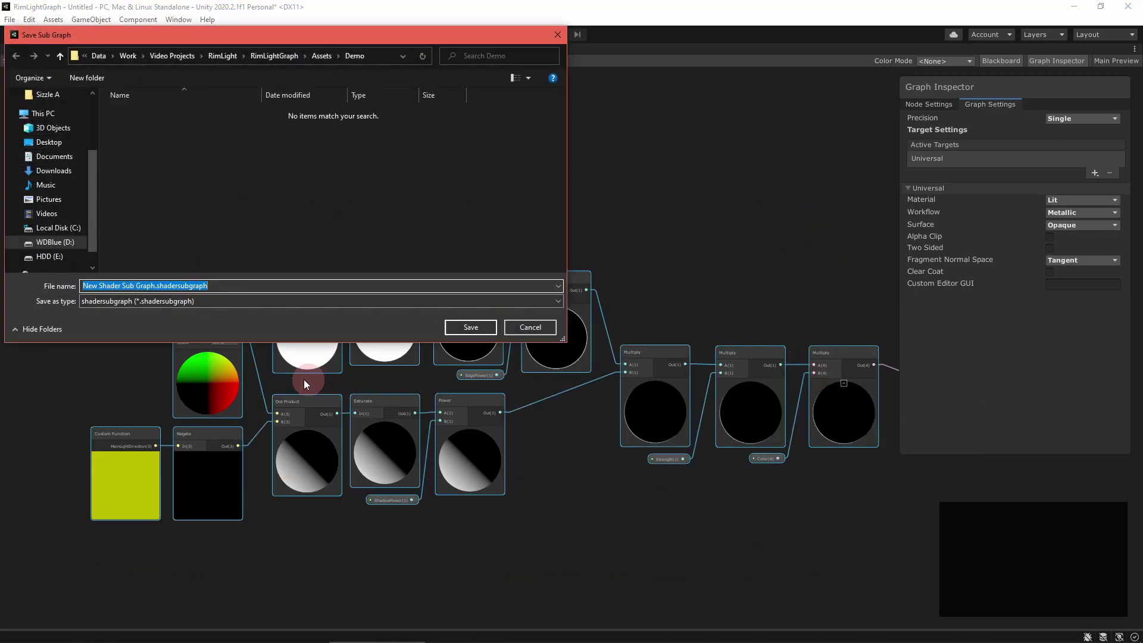
drag(162, 285, 71, 285)
text(RimLigh)
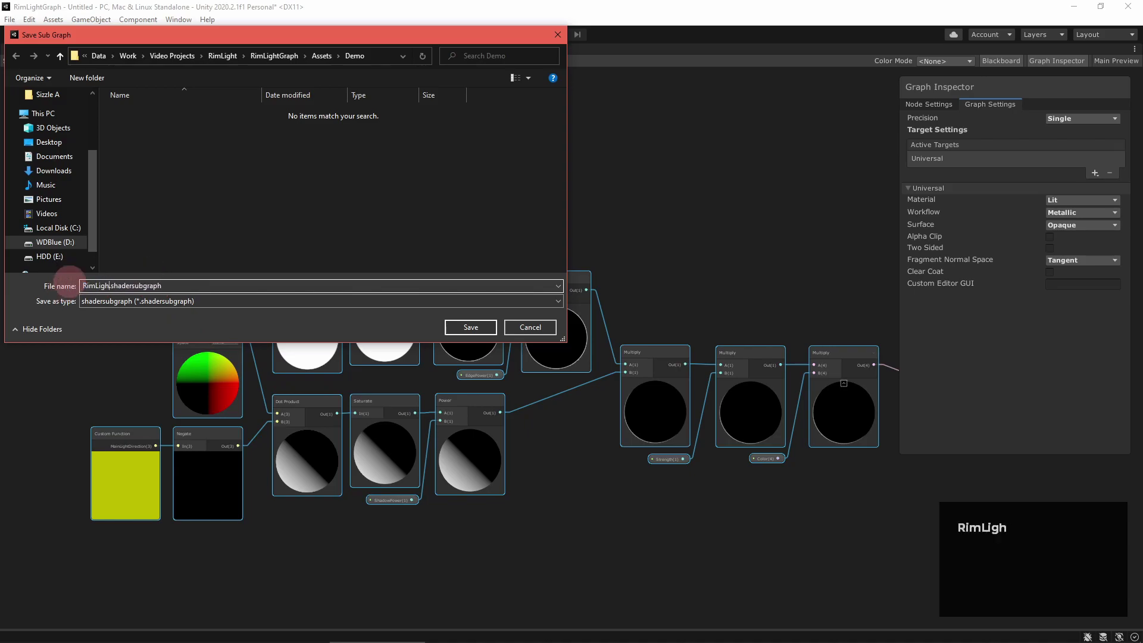
text(t)
click(470, 327)
key(a)
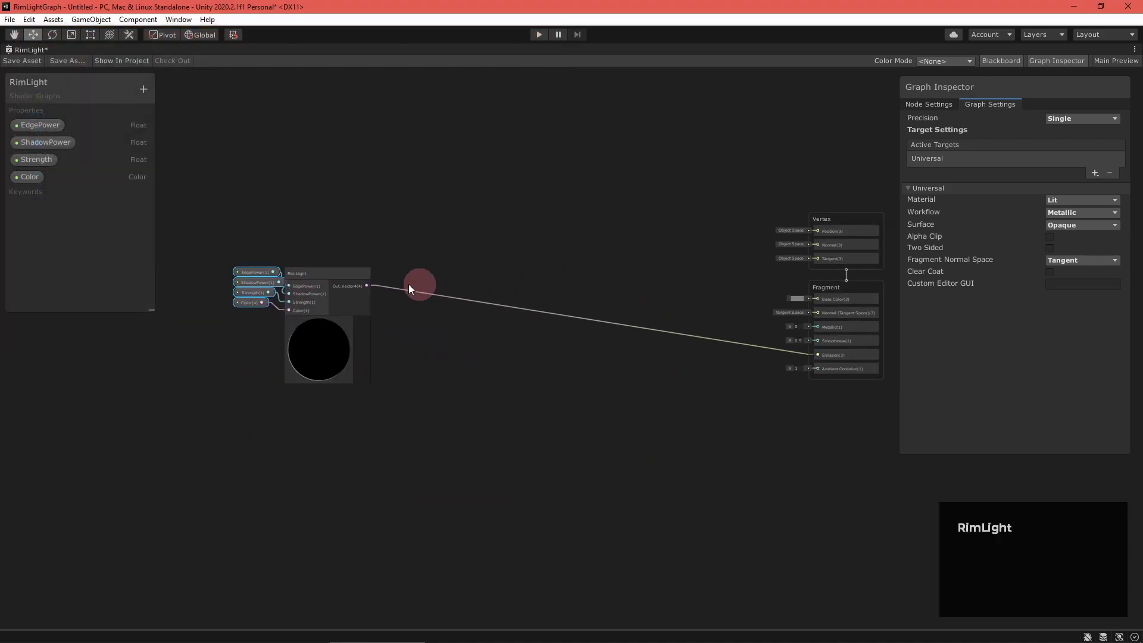
- Arrange the RimLight sub-graph node and its four property nodes near the master stack
drag(313, 274, 551, 324)
drag(254, 299, 449, 357)
scroll(520, 404, up, 2)
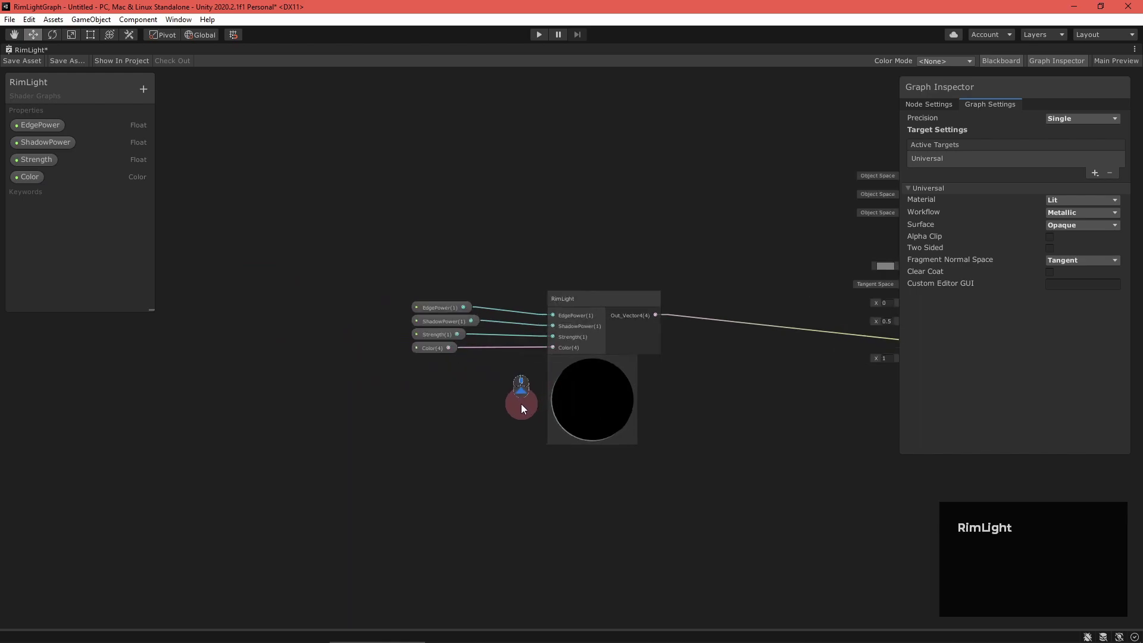
click(602, 294)
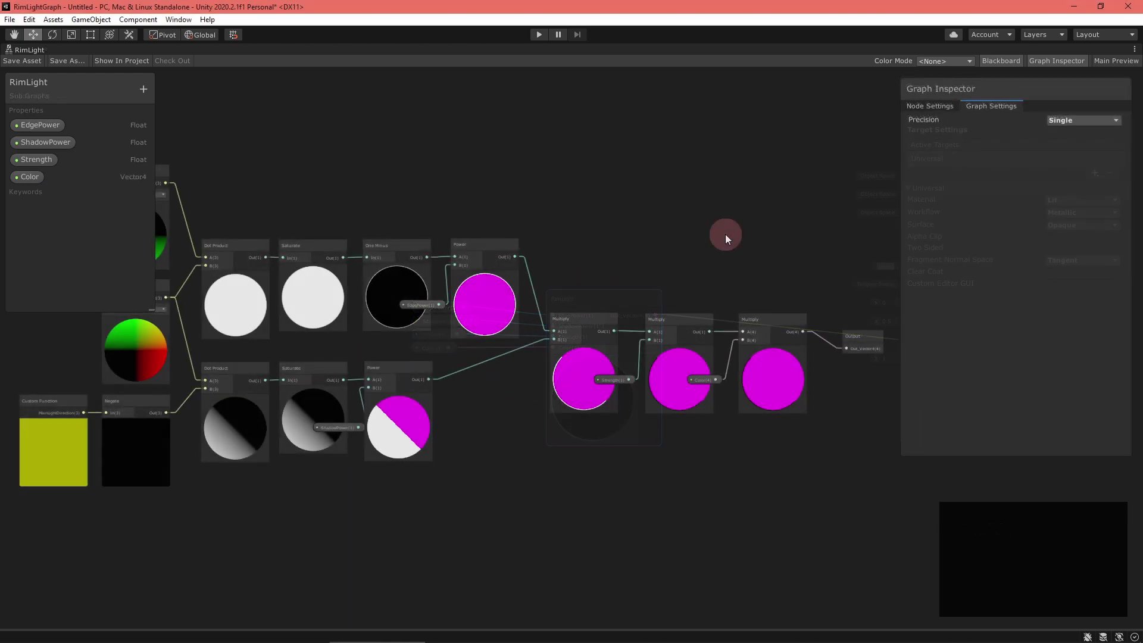
- Replace the Vector4 Color property with a Color-type Color property
click(39, 125)
click(45, 142)
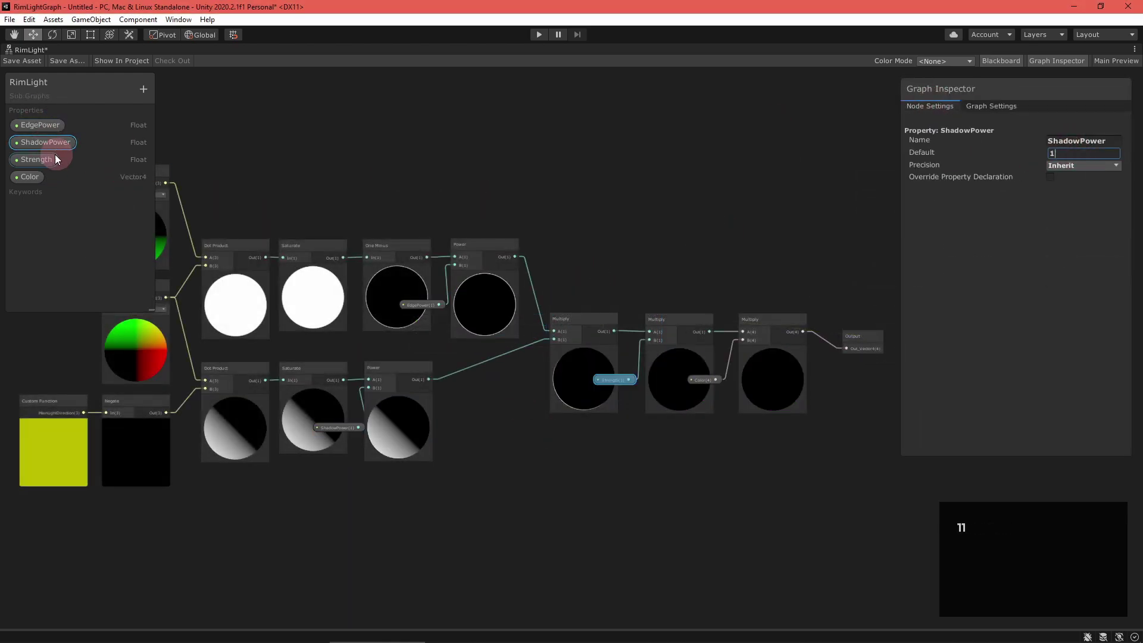
click(30, 176)
right_click(30, 177)
click(73, 195)
click(143, 88)
click(196, 149)
click(1083, 152)
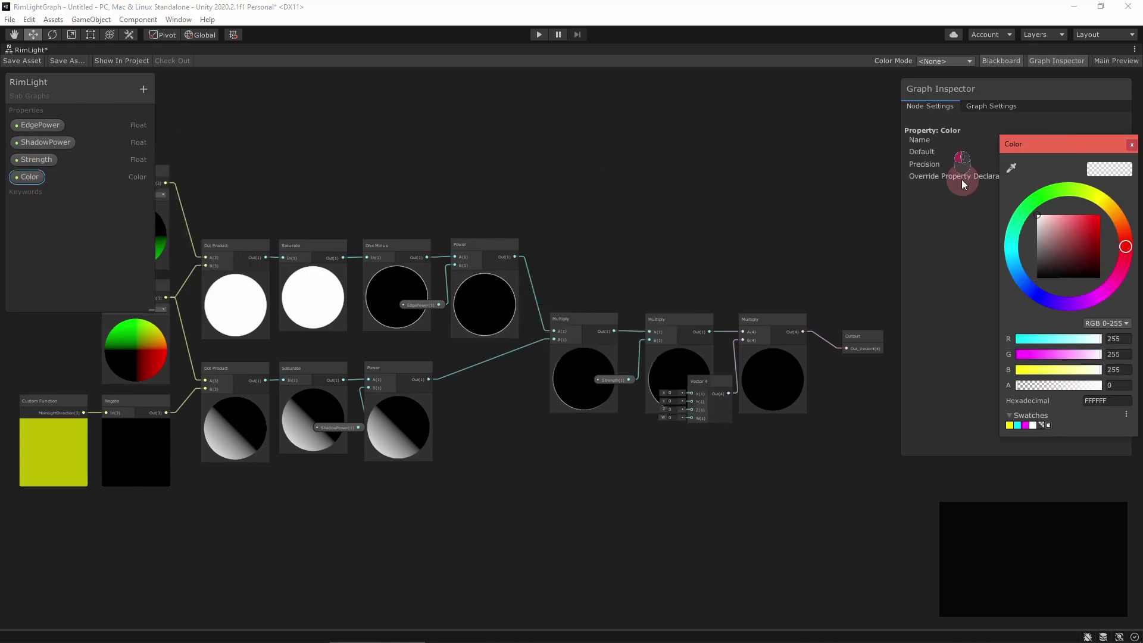
click(758, 445)
scroll(757, 445, up, 3)
scroll(757, 446, down, 3)
click(225, 546)
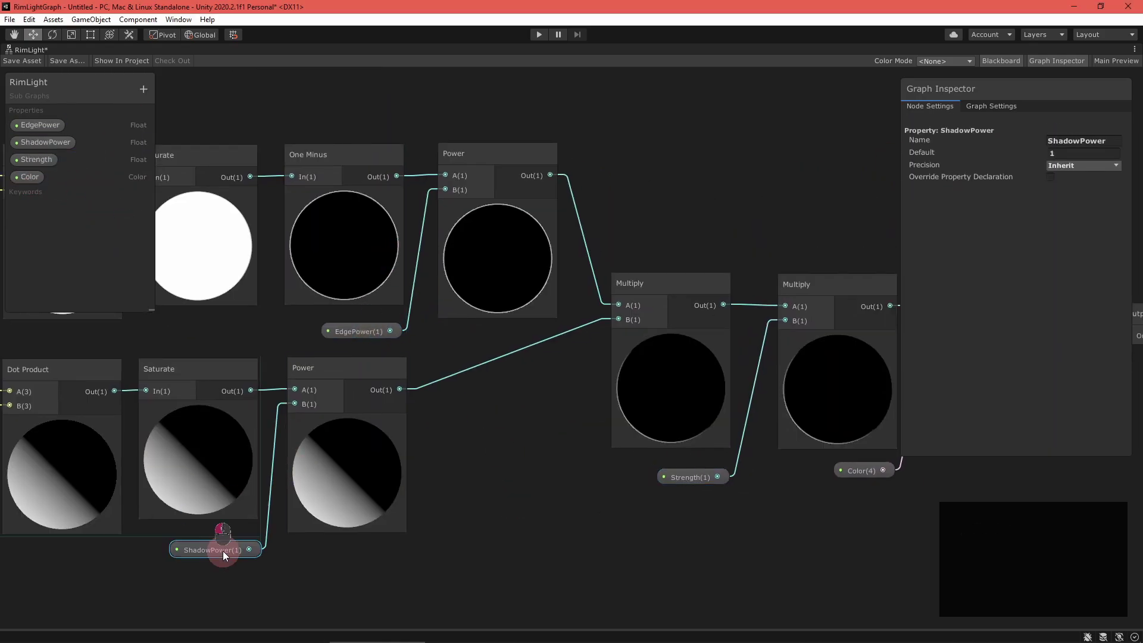
- Rename the sub-graph output to Out and make it a Vector 3
click(569, 282)
double_click(943, 156)
text(Out_Vector4)
key(Return)
click(1072, 156)
click(1063, 301)
click(612, 355)
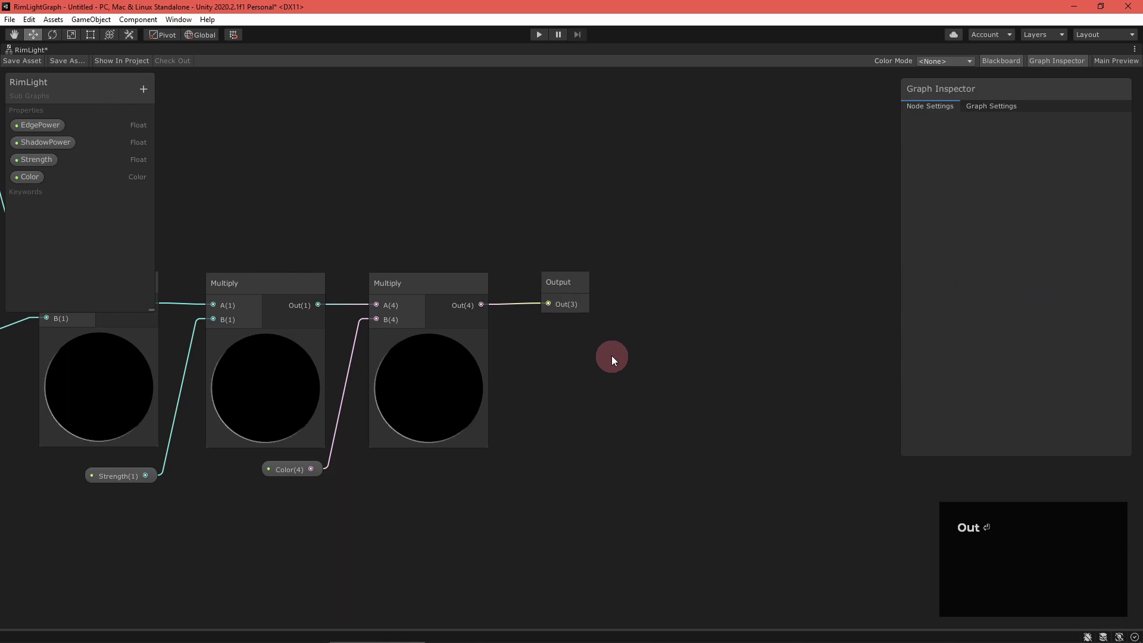
- Add a Vector 3 property named Normal
scroll(612, 355, down, 3)
middle_drag(135, 507, 637, 464)
middle_drag(345, 490, 549, 554)
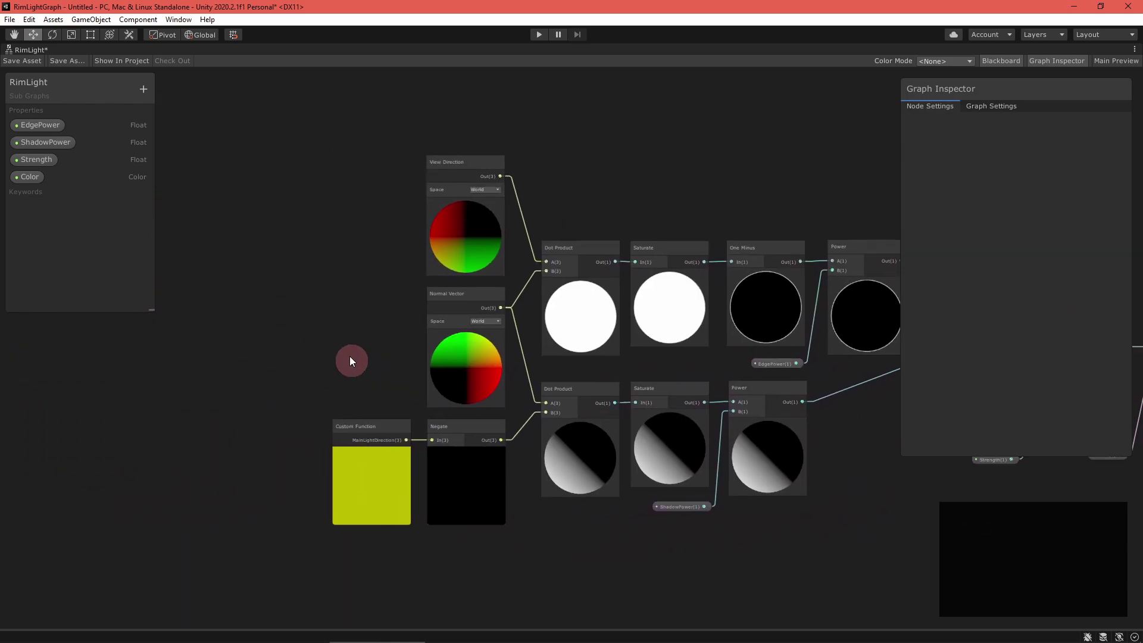
scroll(325, 330, up, 3)
click(148, 93)
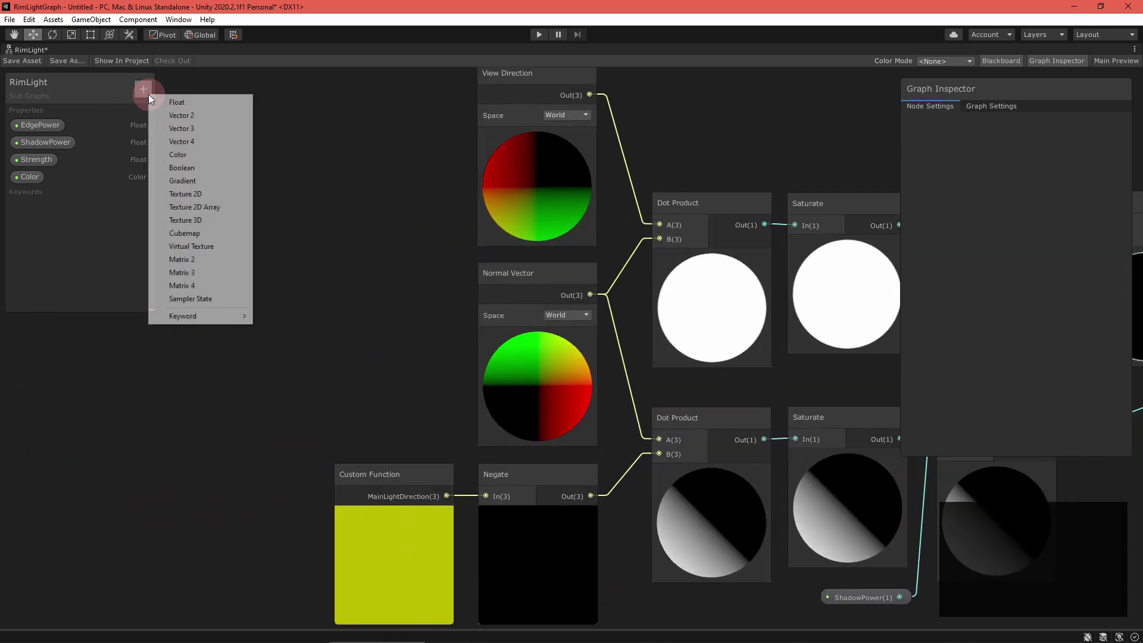
click(173, 127)
text(Normal)
key(Return)
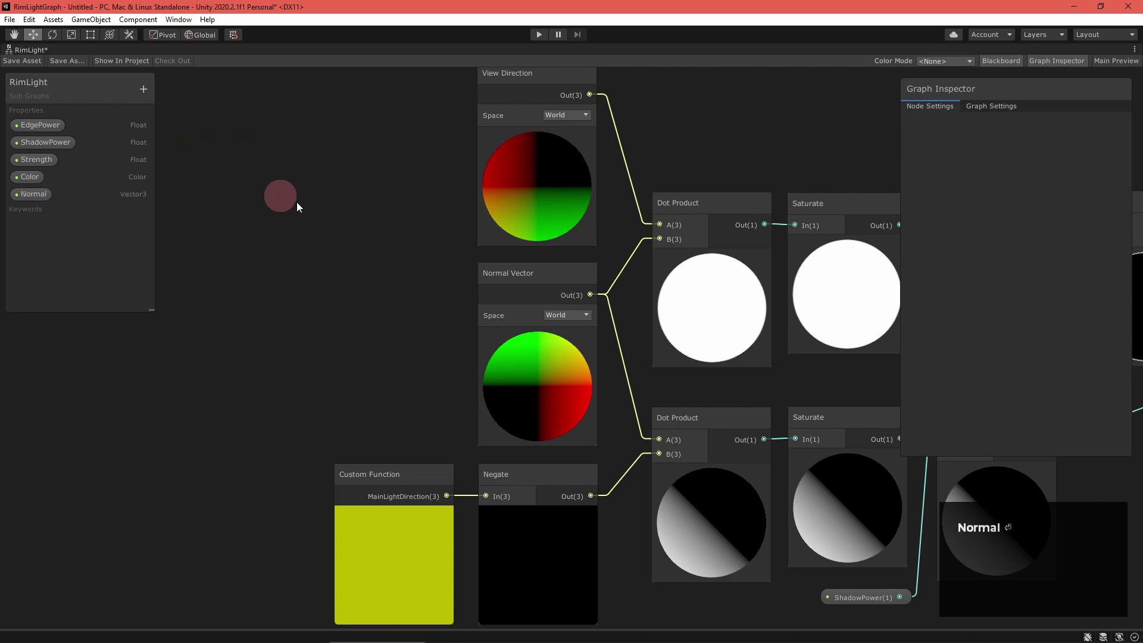
- Swap the Normal Vector node for the Normal property in both Dot Products, default X 1
click(509, 273)
key(Delete)
drag(110, 200, 659, 238)
drag(570, 350, 658, 439)
click(527, 351)
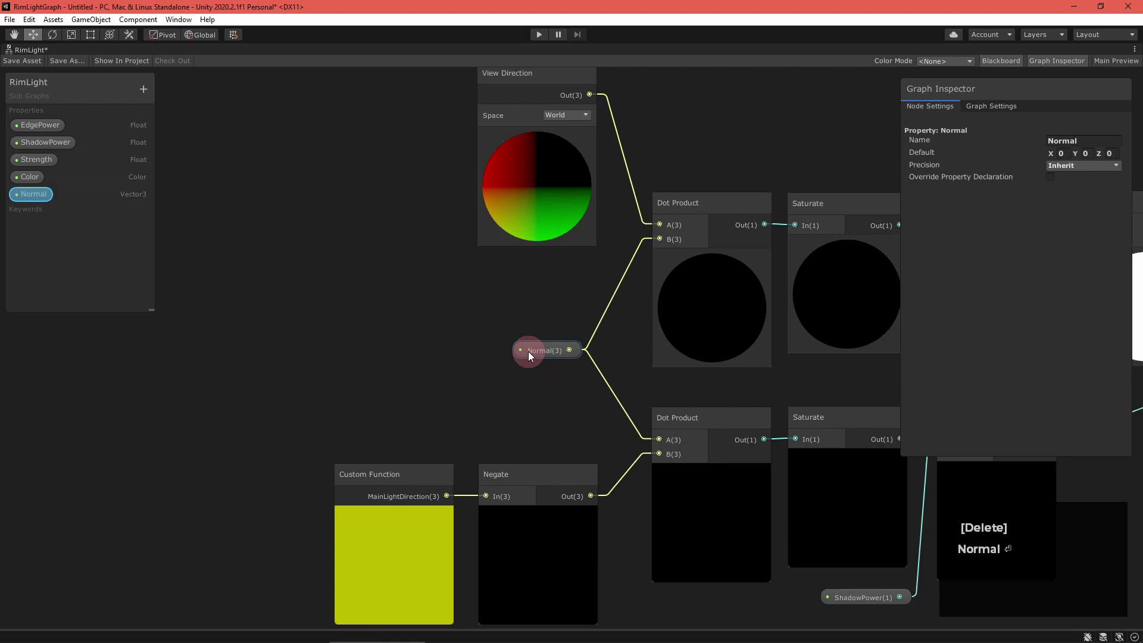
click(1061, 153)
text(1)
click(403, 286)
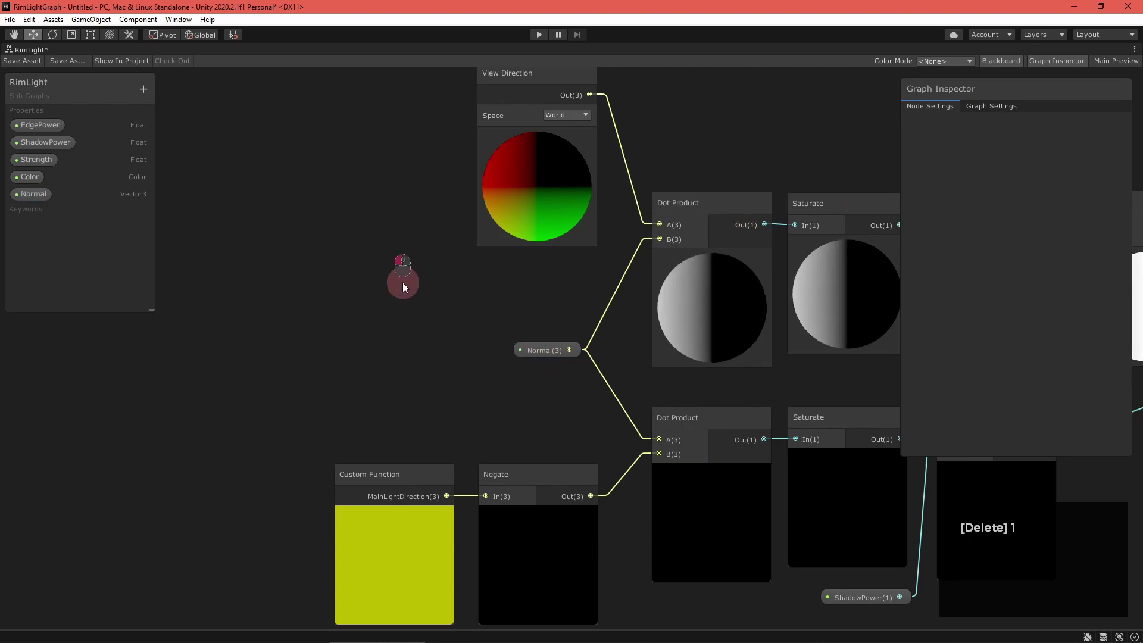
scroll(627, 424, down, 5)
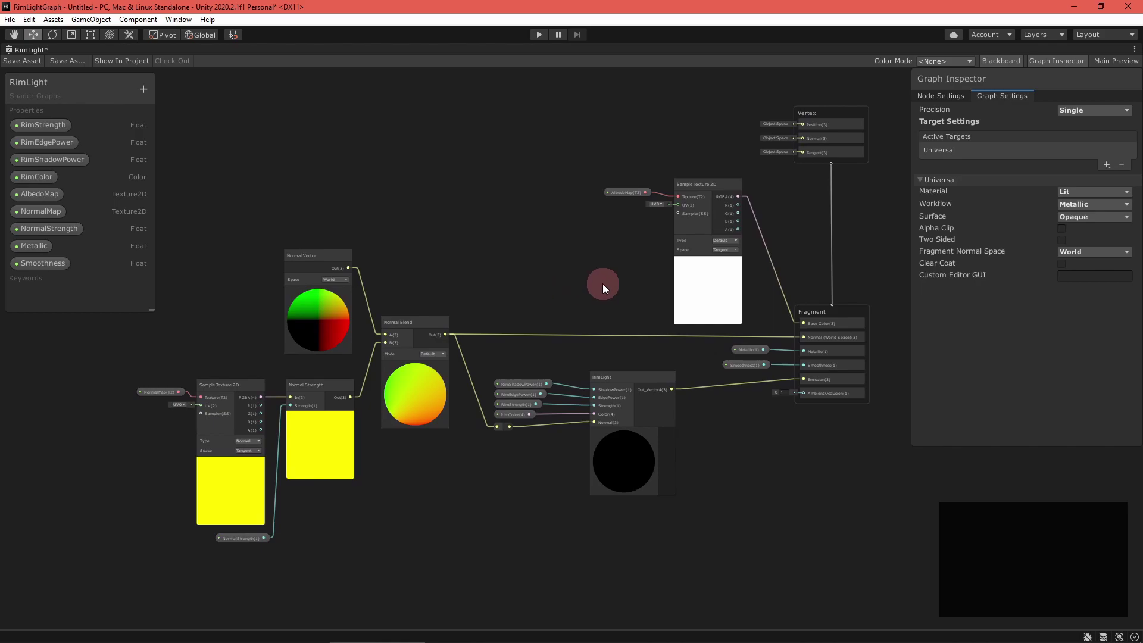
- Pan and zoom across the Sample Texture 2D, Normal Blend and RimLight sub-graph nodes
scroll(718, 255, up, 3)
scroll(277, 409, up, 5)
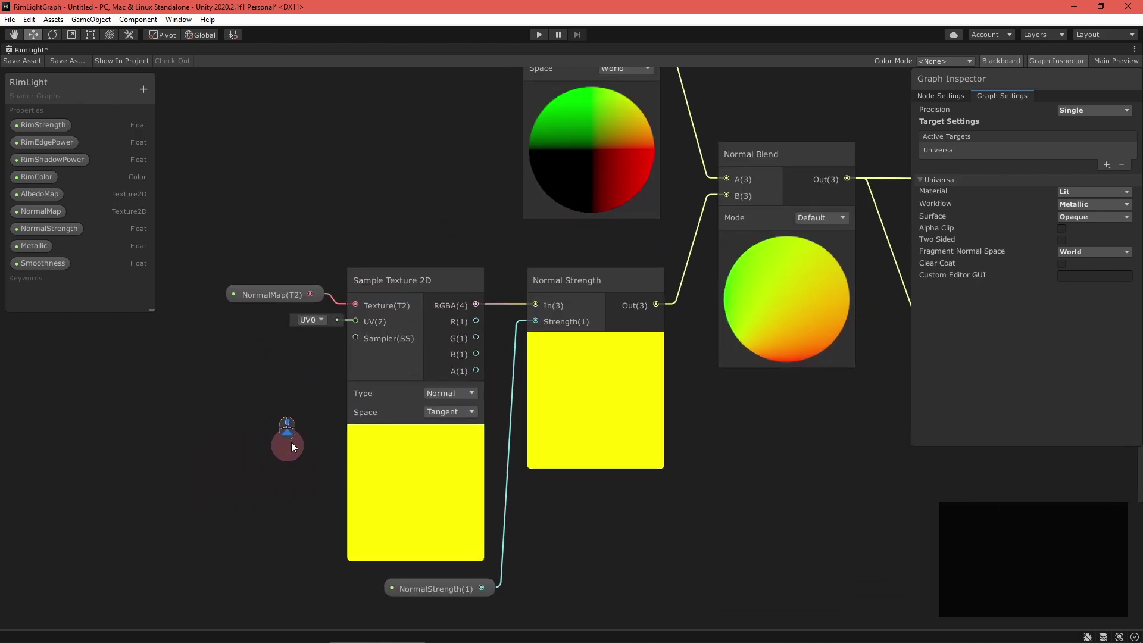
middle_drag(348, 417, 409, 497)
middle_drag(861, 401, 630, 364)
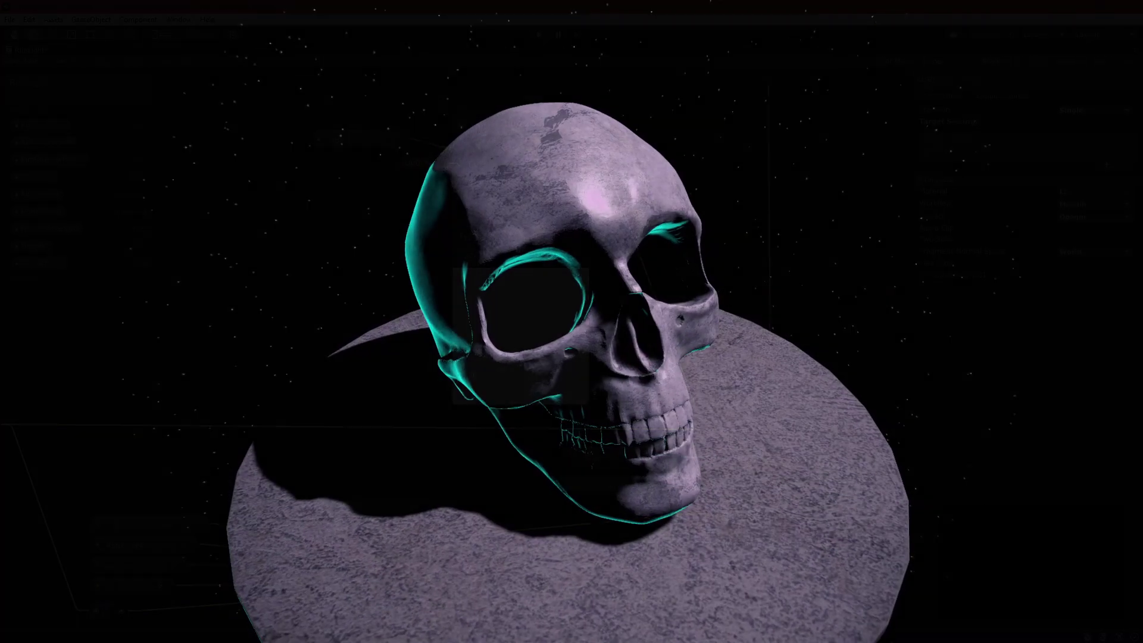